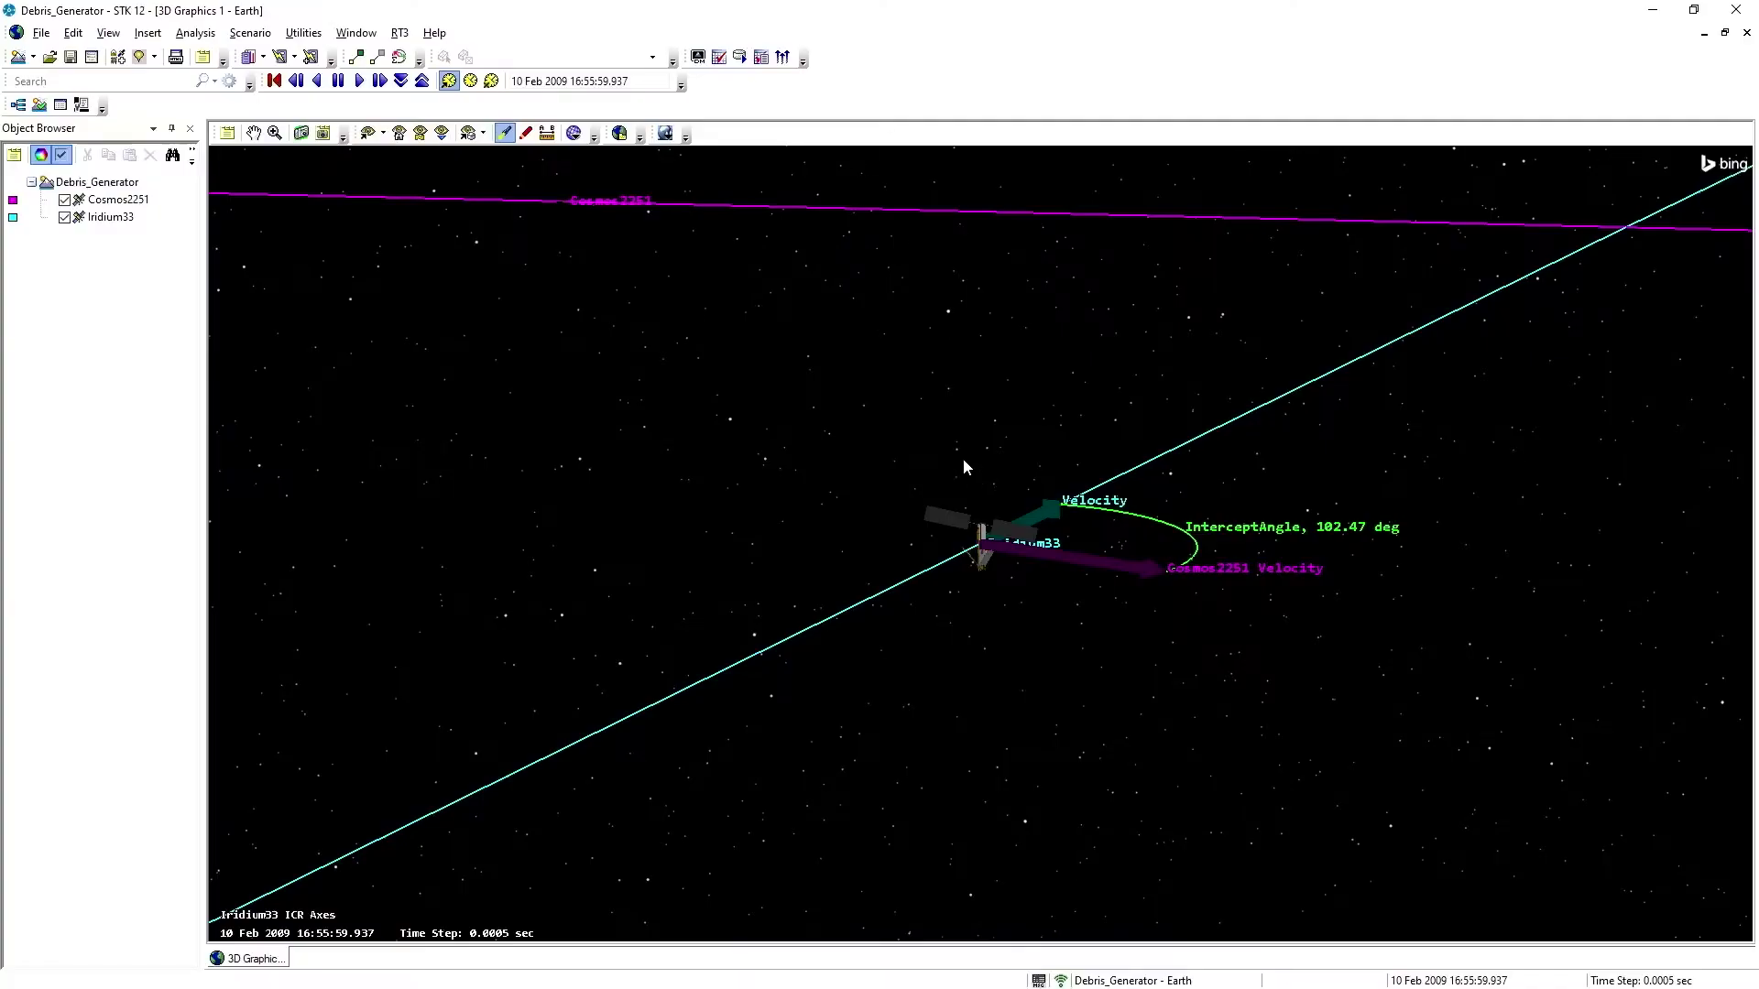
# Play the animation and pause it at 10 Feb 2009 16:55:59.992, viewing the satellites' 102.47 deg intercept.
pyautogui.moveTo(963, 461); pyautogui.dragTo(925, 446)
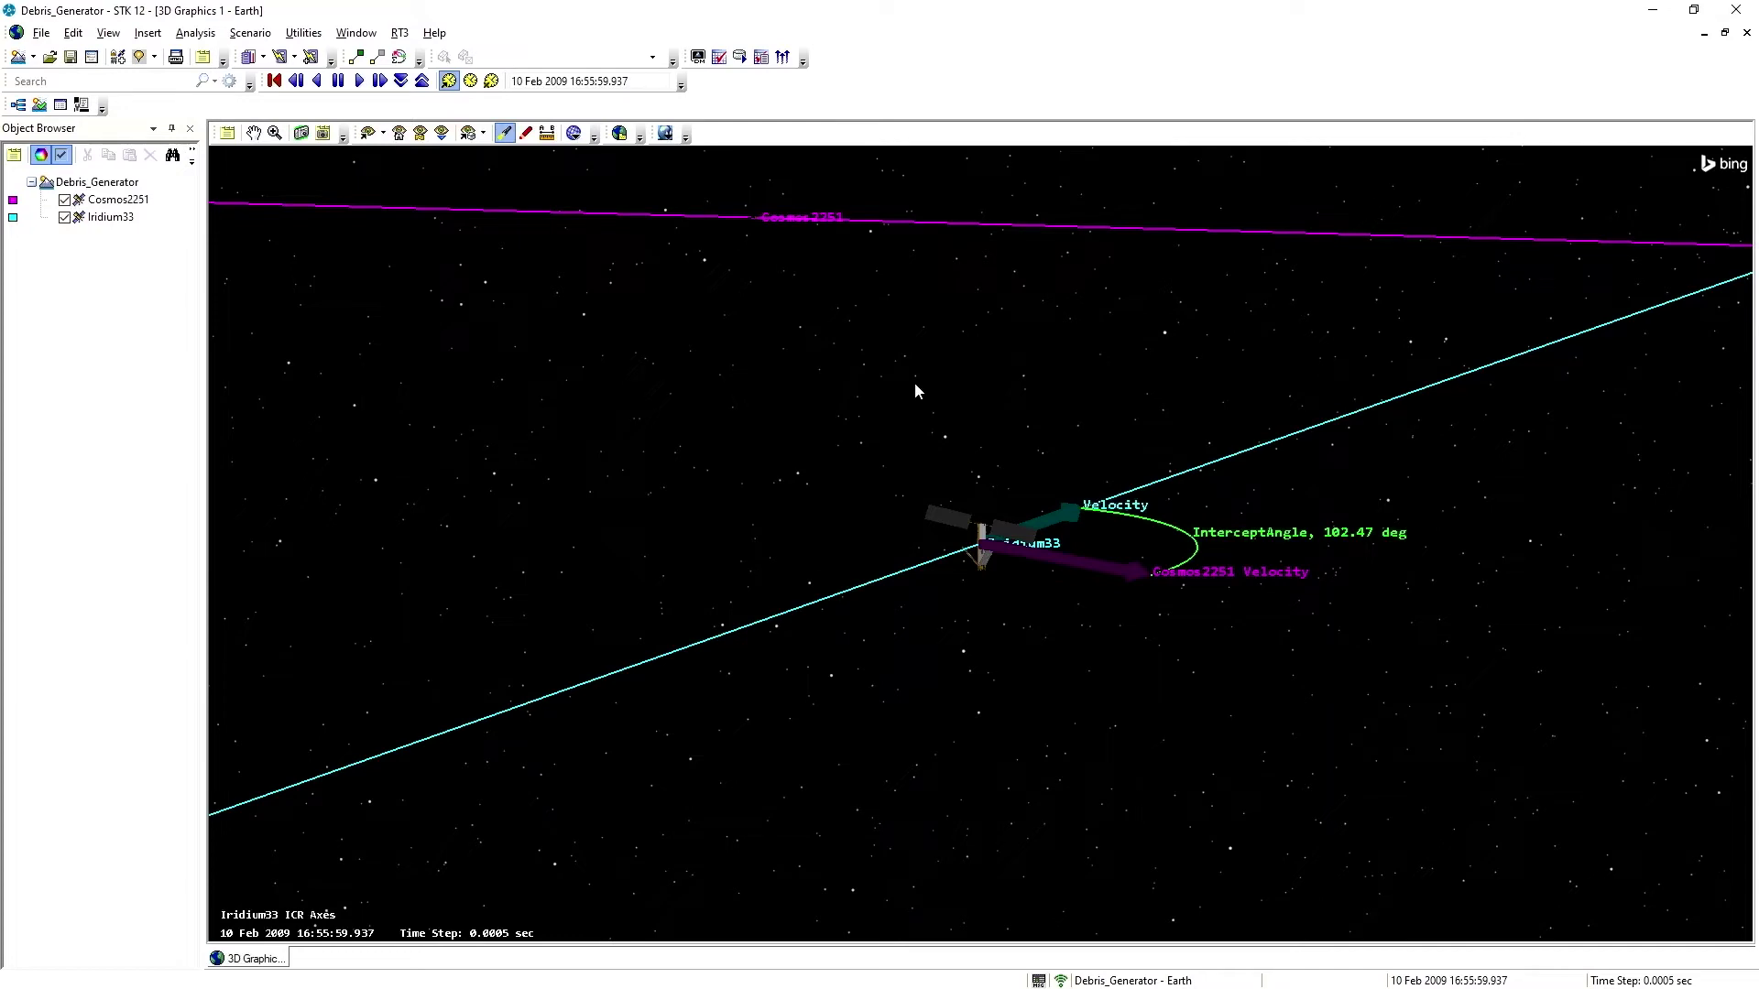
pyautogui.moveTo(954, 381); pyautogui.dragTo(911, 344)
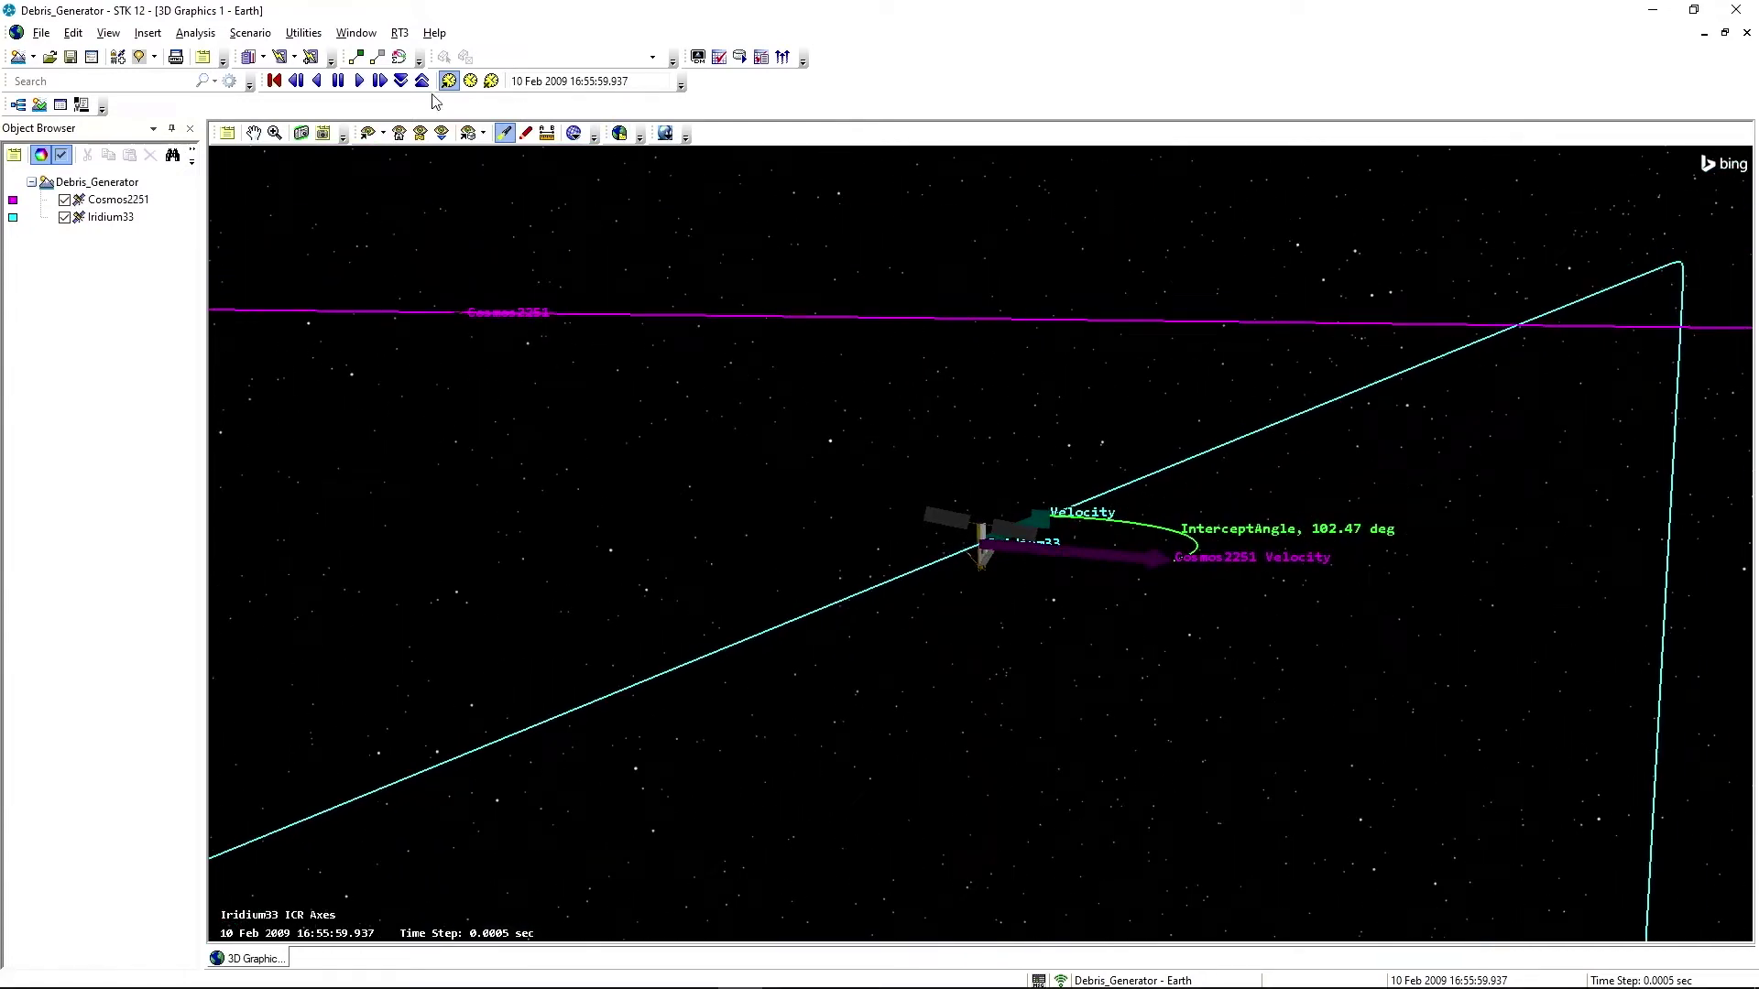
pyautogui.click(361, 81)
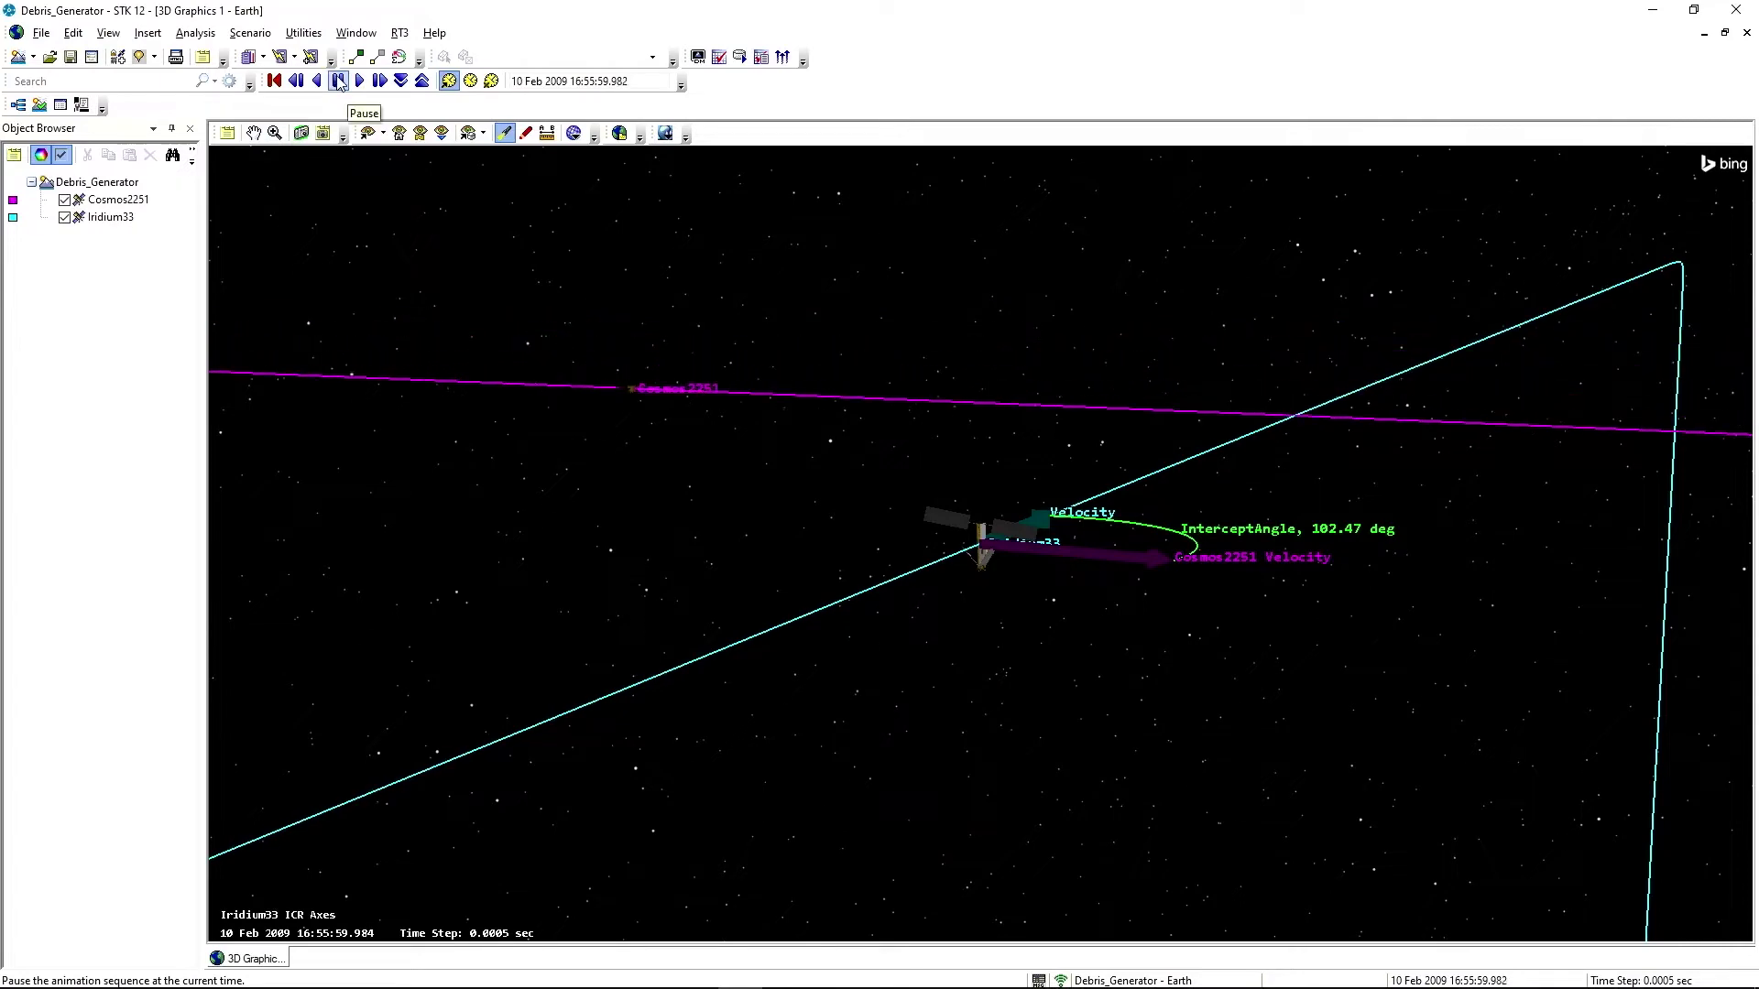
pyautogui.click(338, 81)
pyautogui.moveTo(833, 600); pyautogui.dragTo(926, 589)
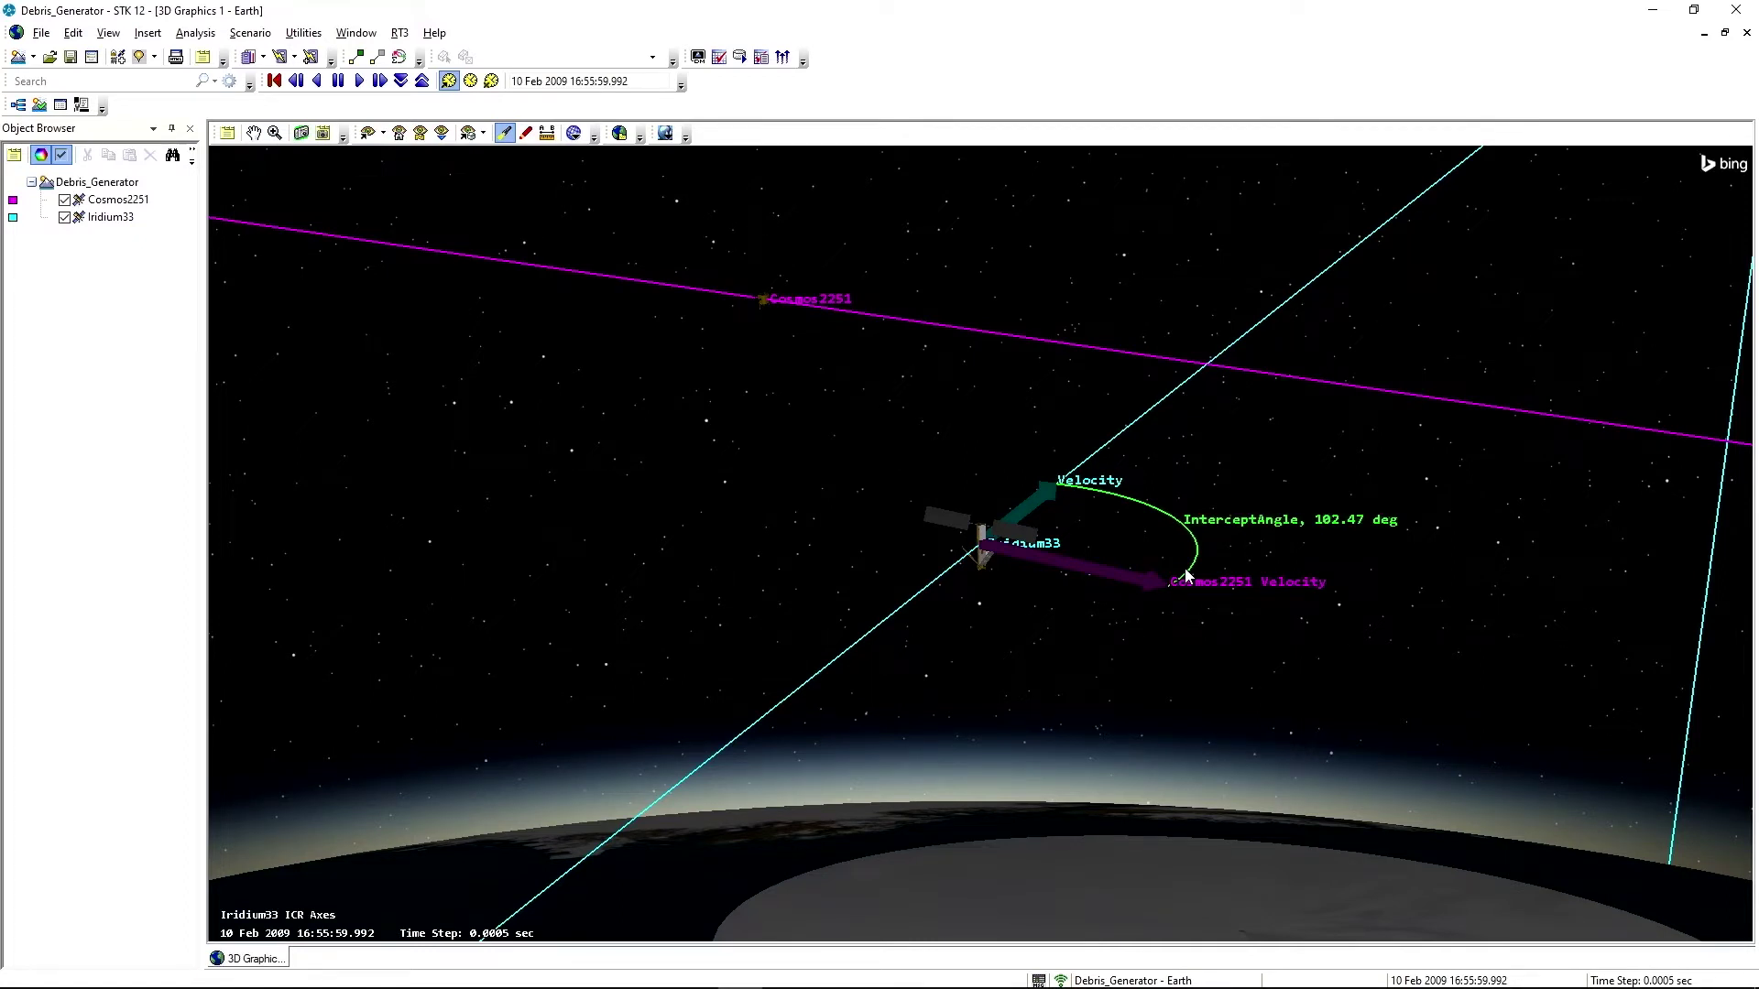
# Launch the Operator's Toolbox plugin from the Debris_Generator scenario and show its Debris Generator tool.
pyautogui.rightClick(107, 190)
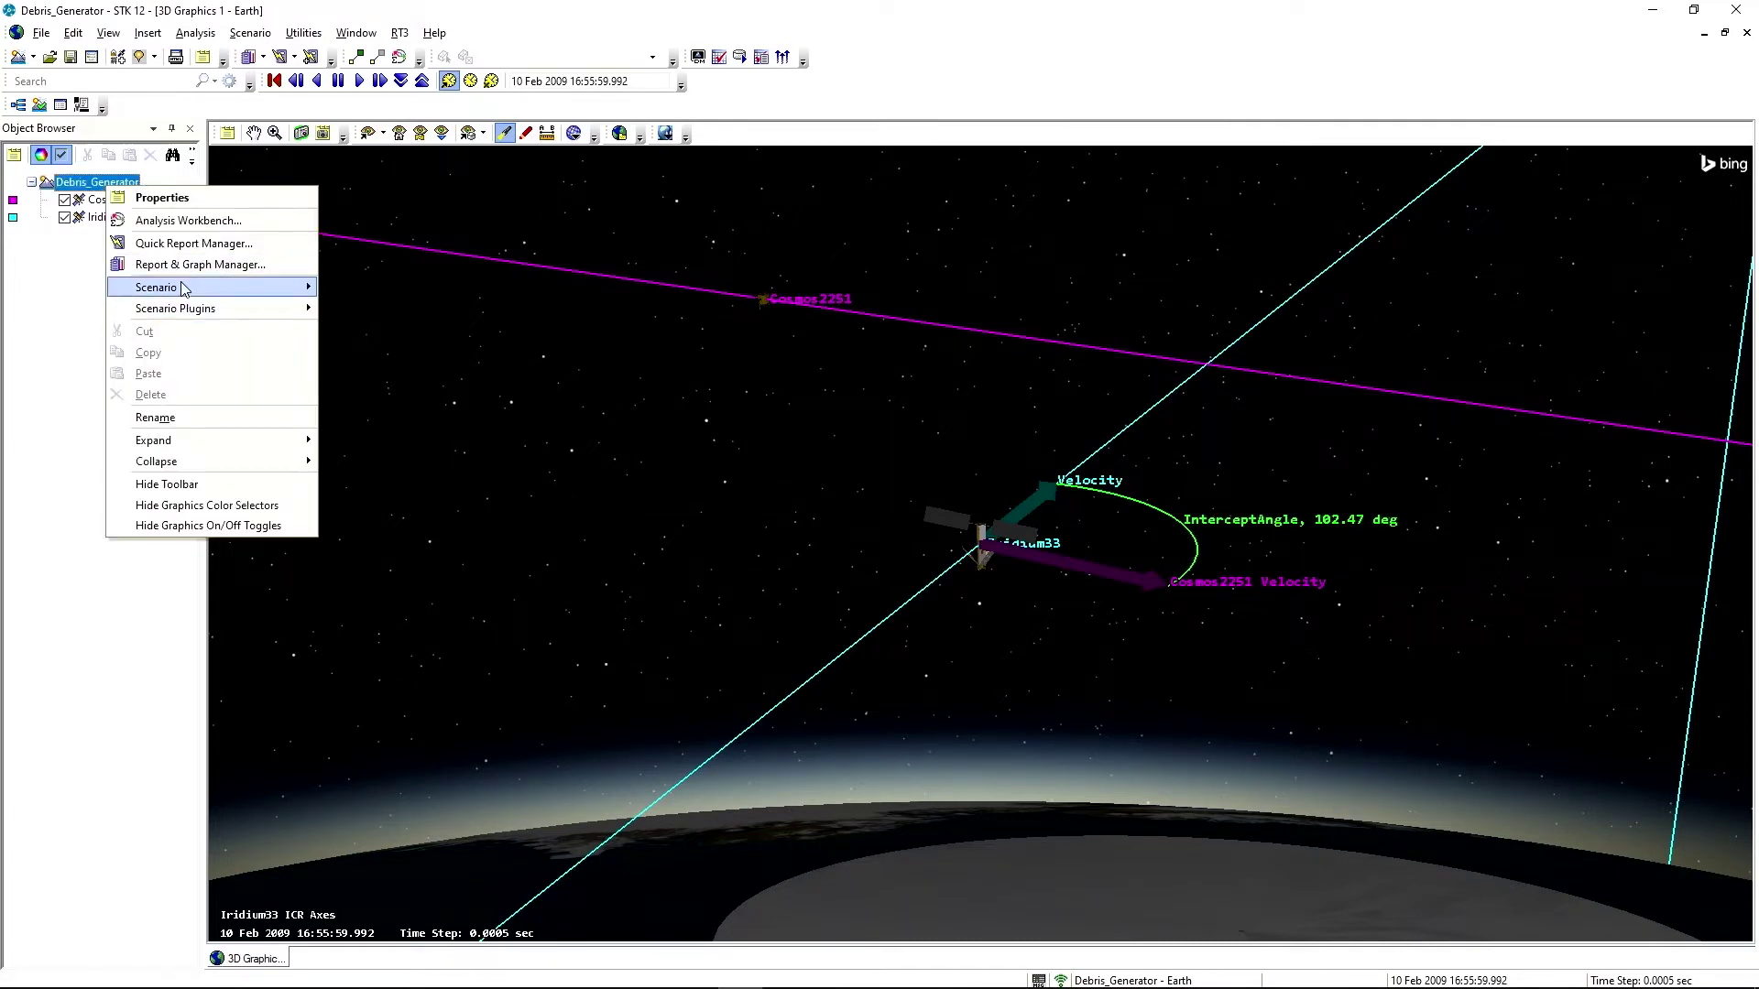
pyautogui.moveTo(186, 313)
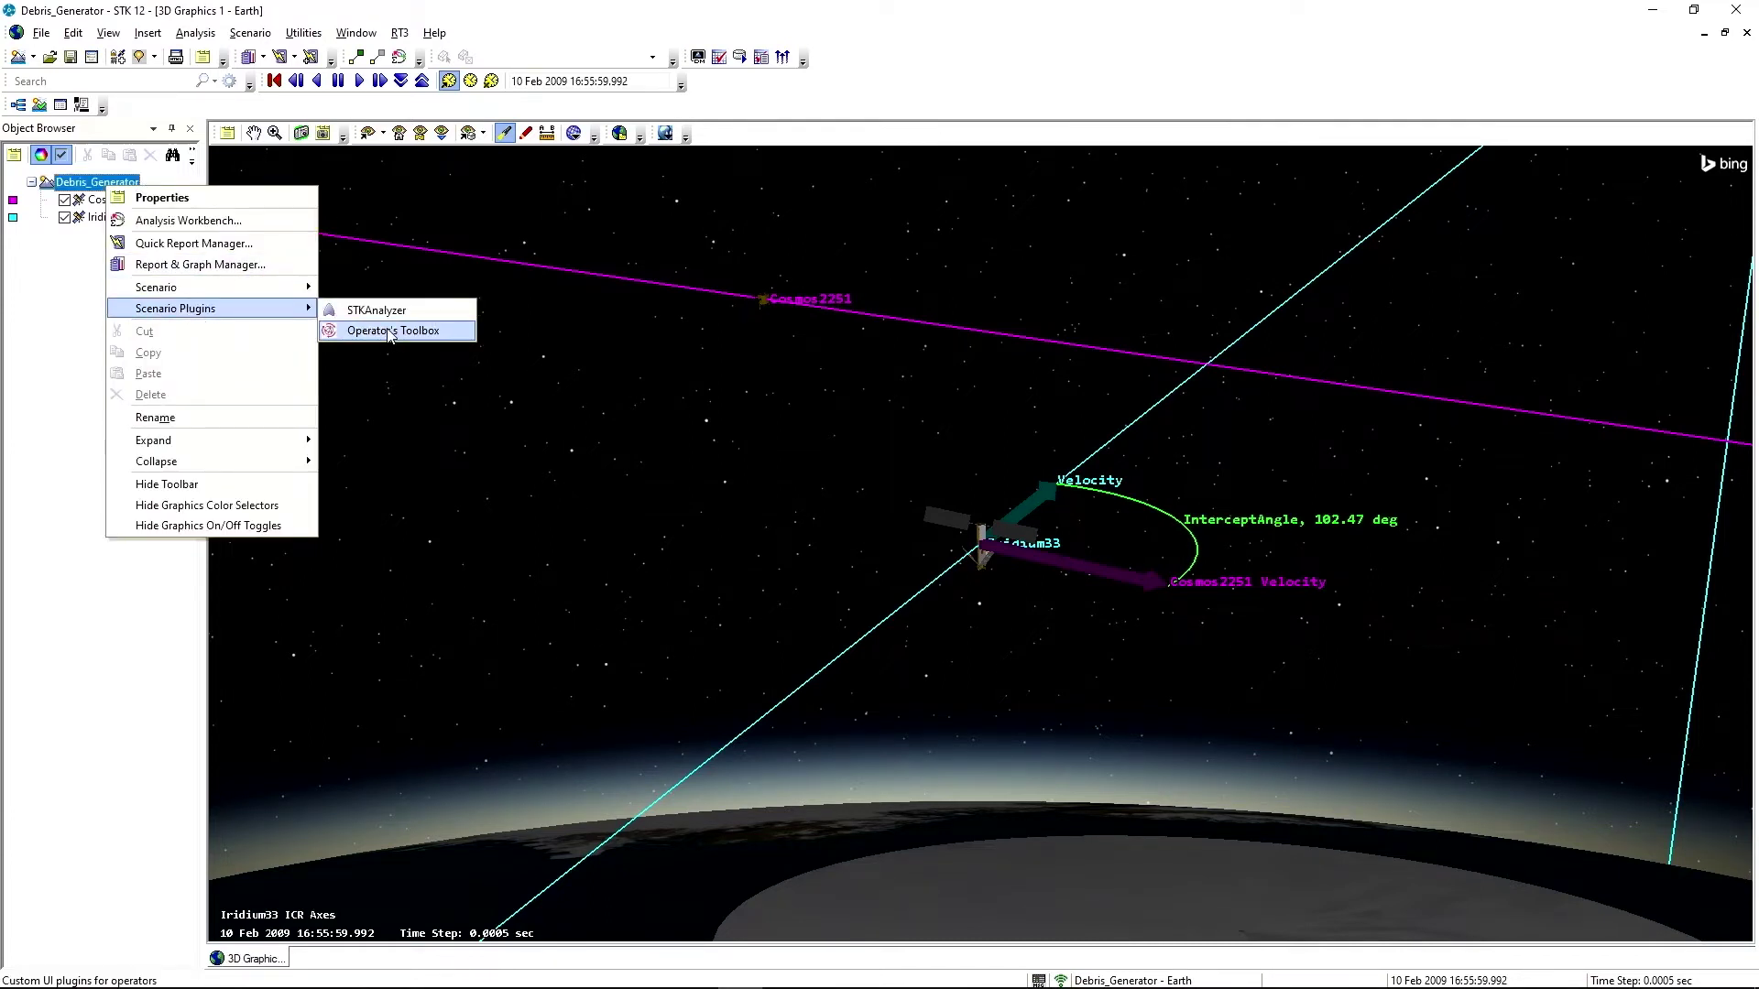
pyautogui.click(391, 332)
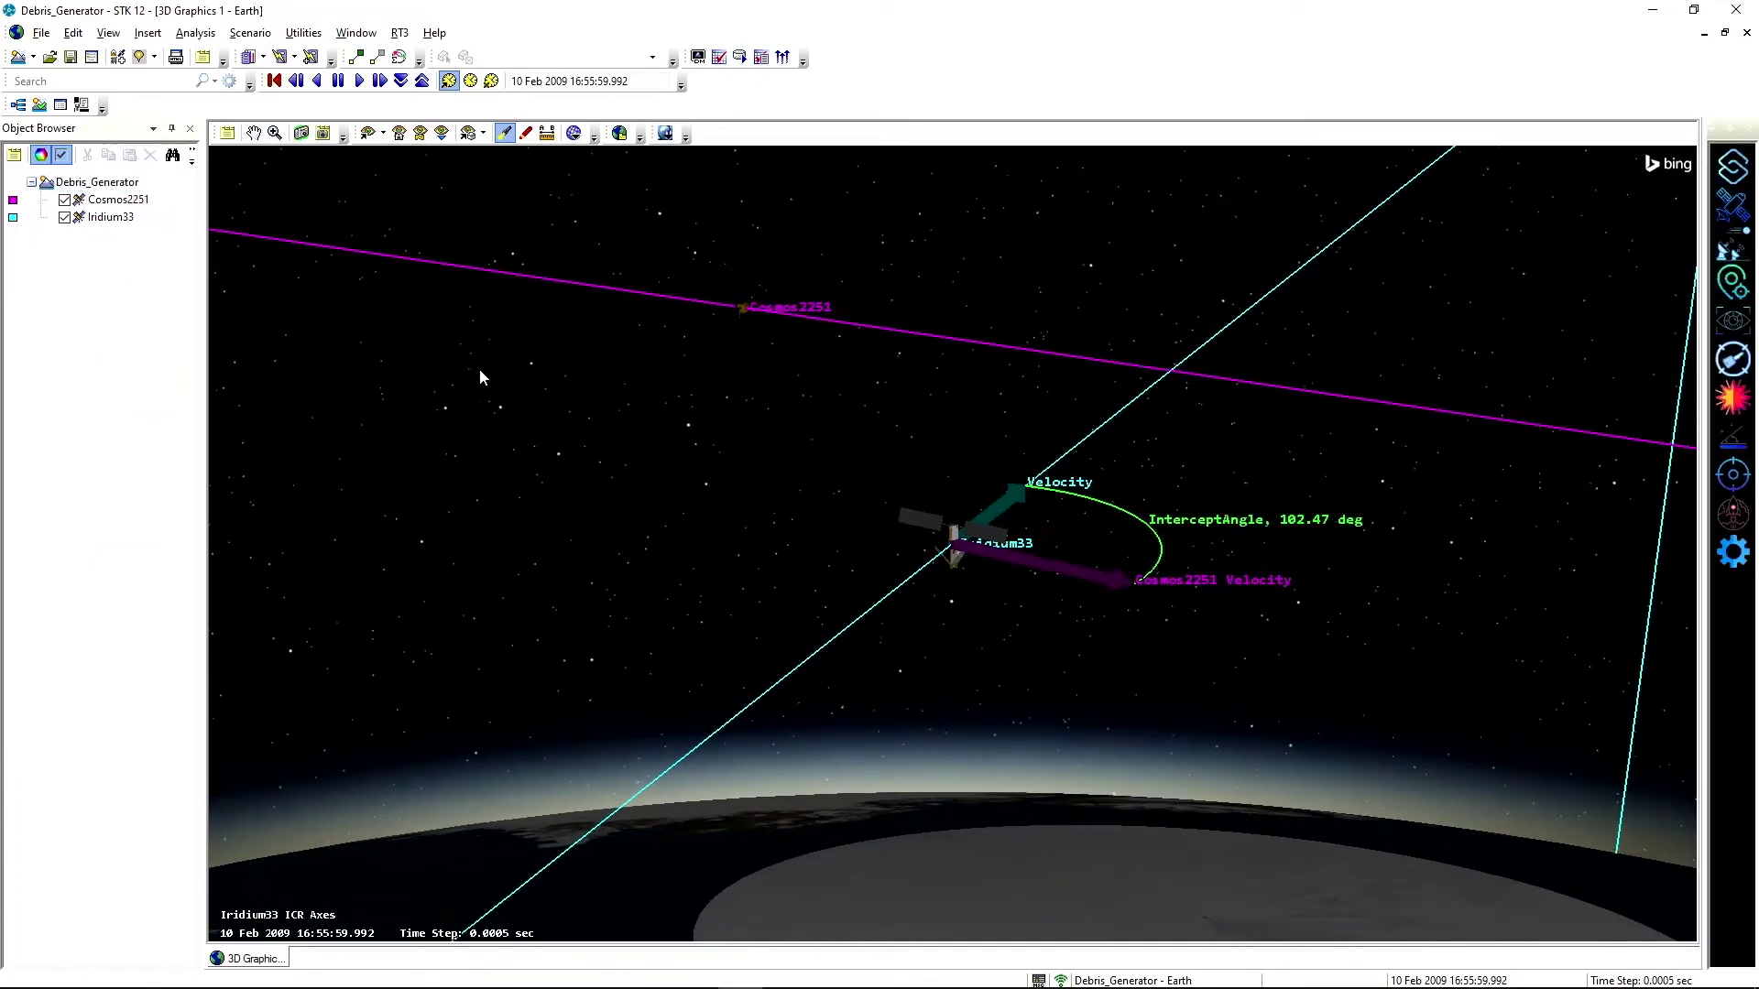
pyautogui.click(1740, 408)
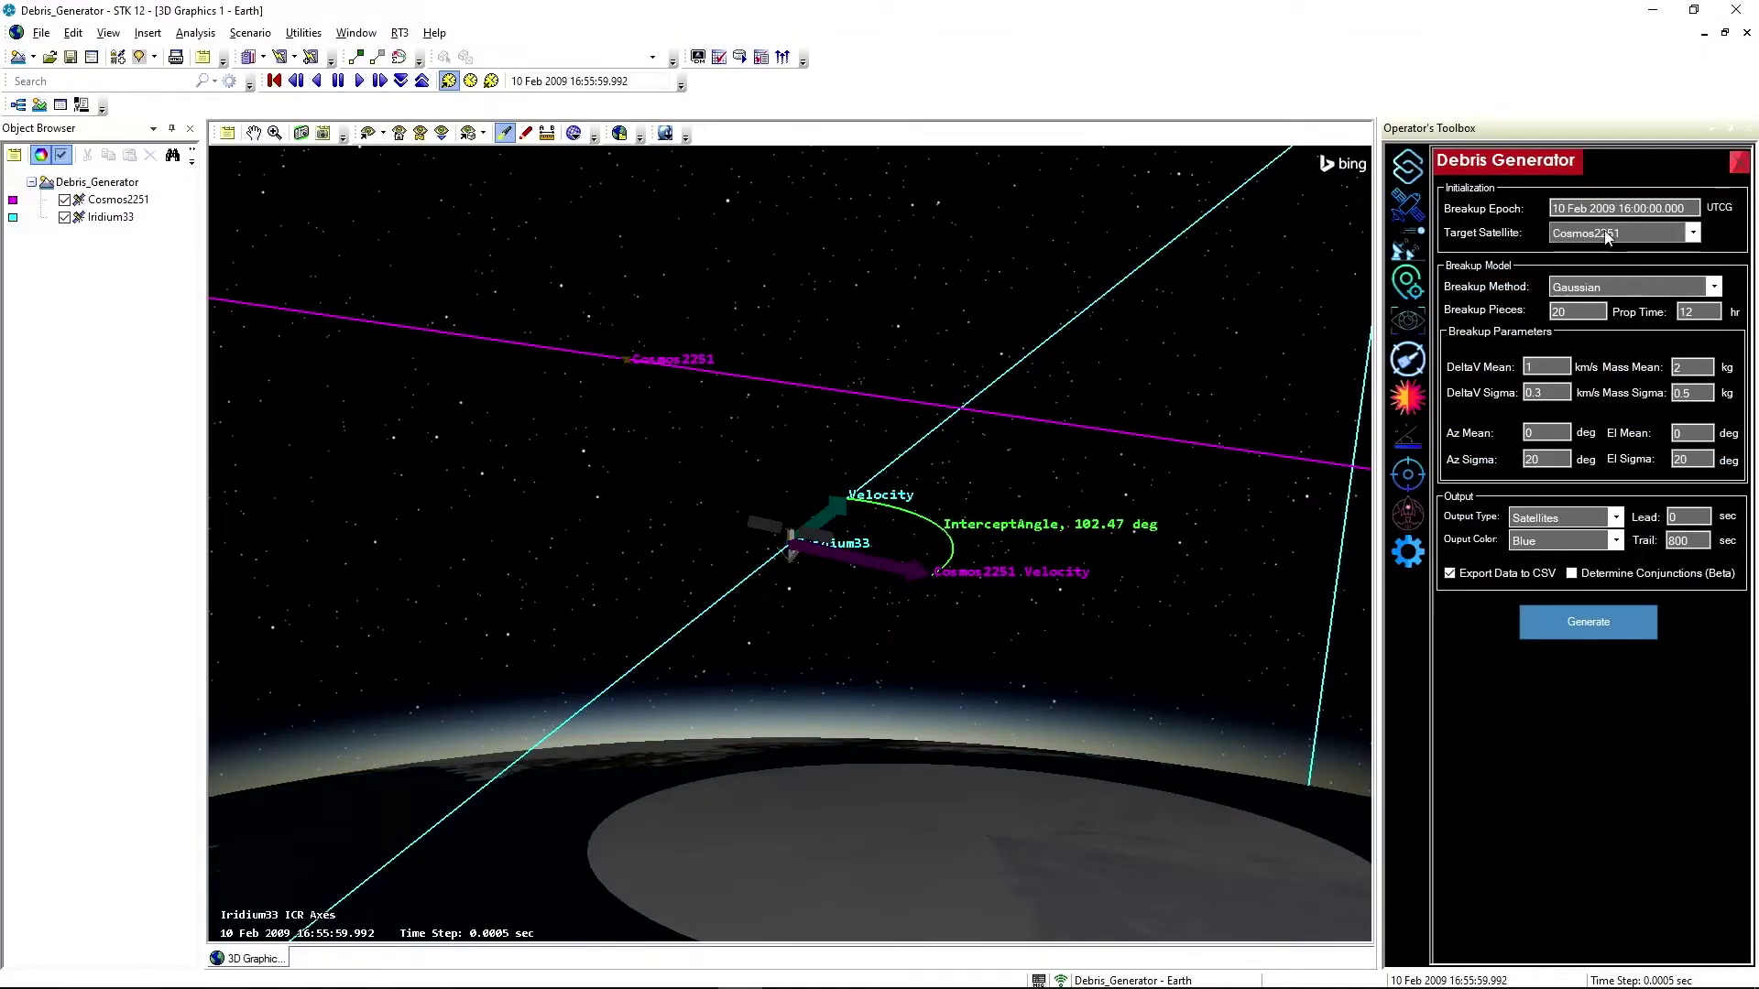
pyautogui.moveTo(971, 249); pyautogui.dragTo(821, 366)
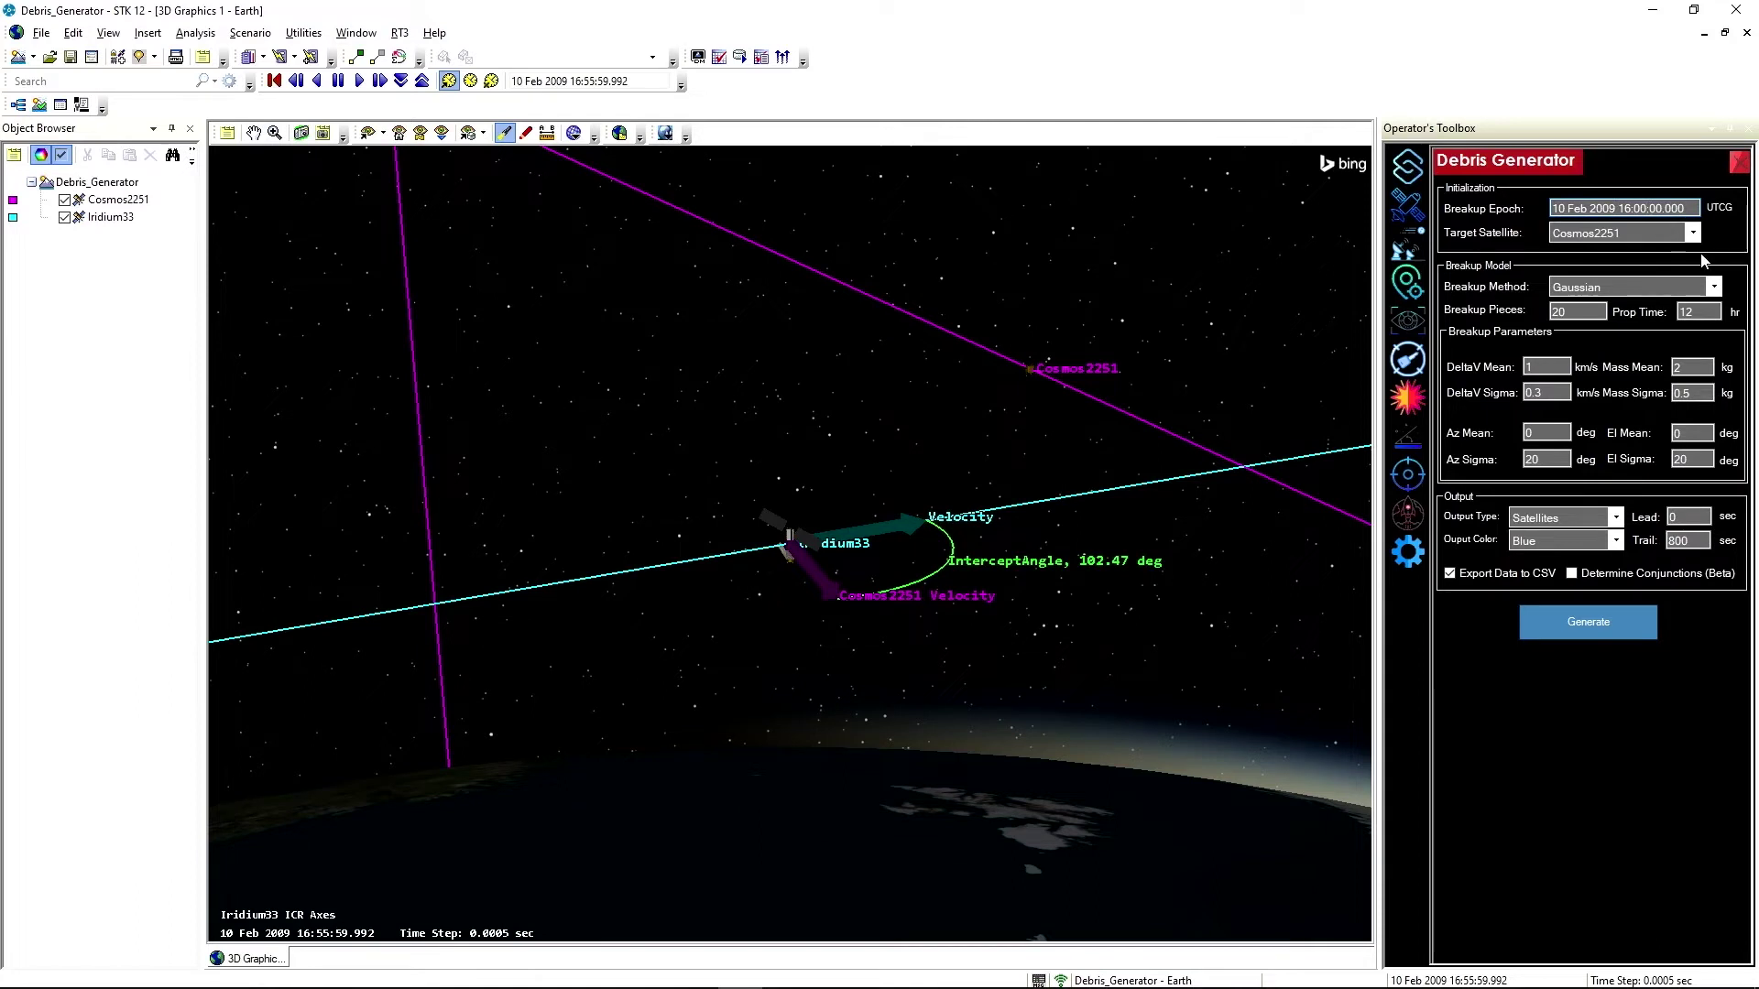
# Set the breakup epoch to 16:56:00.000 and the breakup pieces to 100.
pyautogui.press('BackSpace')
pyautogui.write('56')
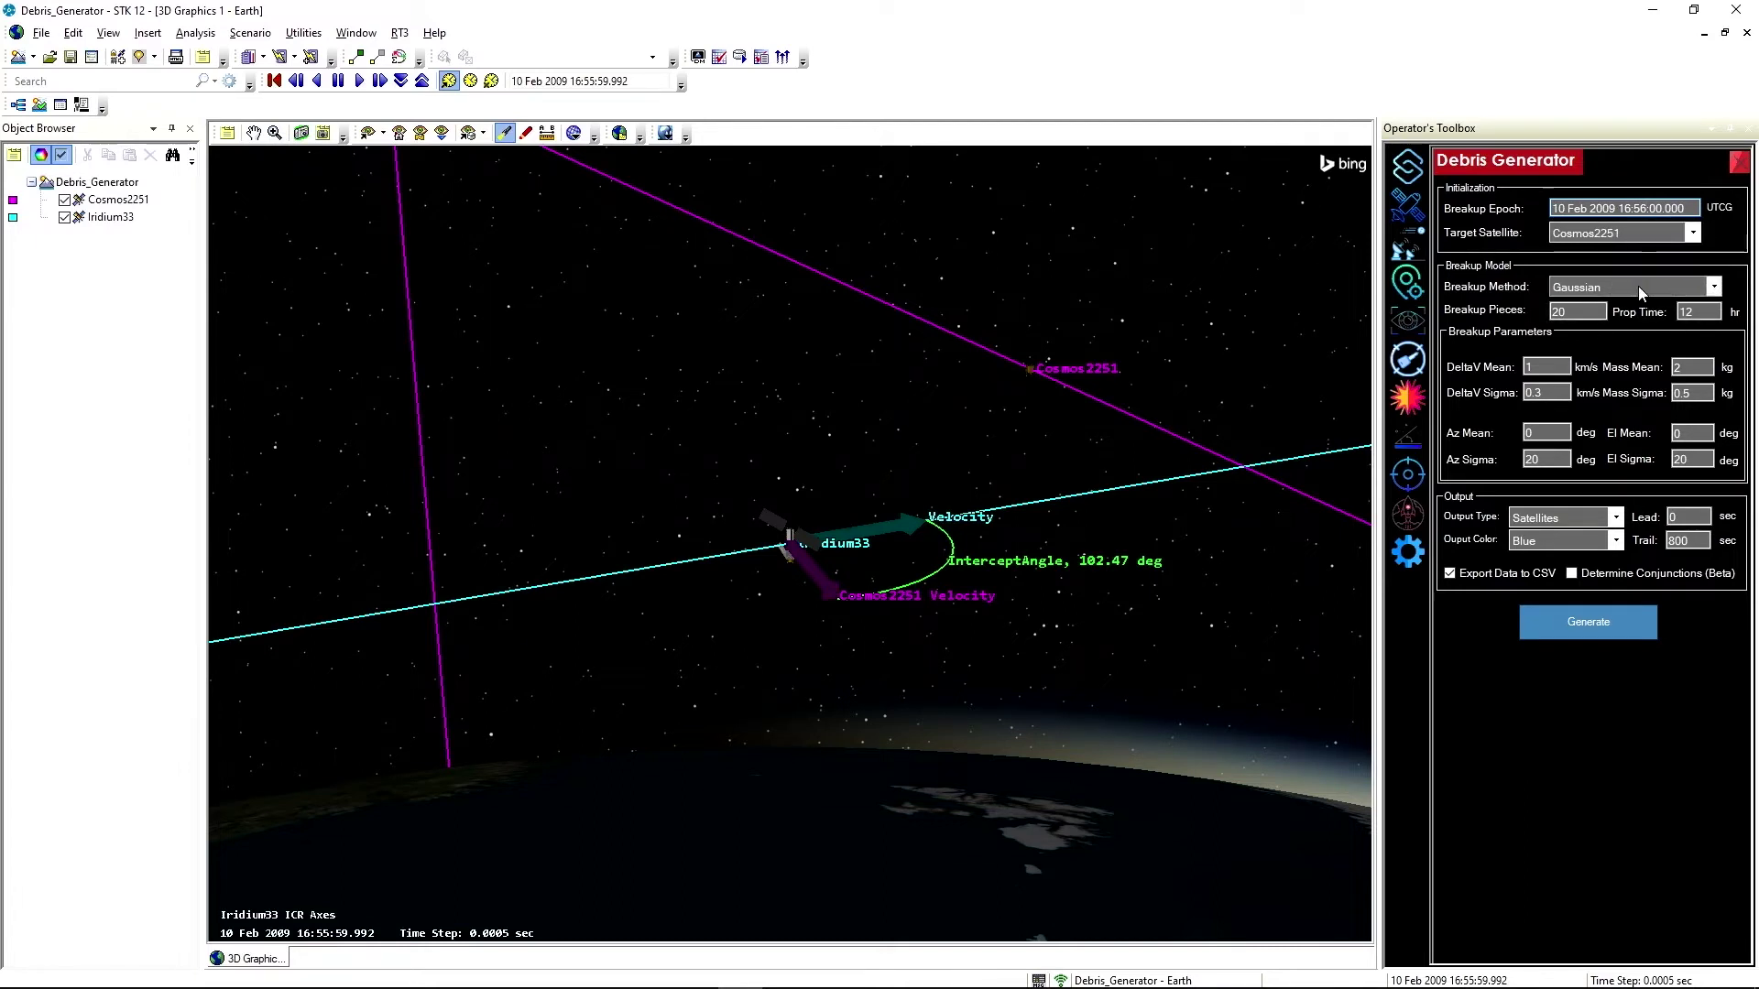
pyautogui.doubleClick(1574, 316)
pyautogui.write('100')
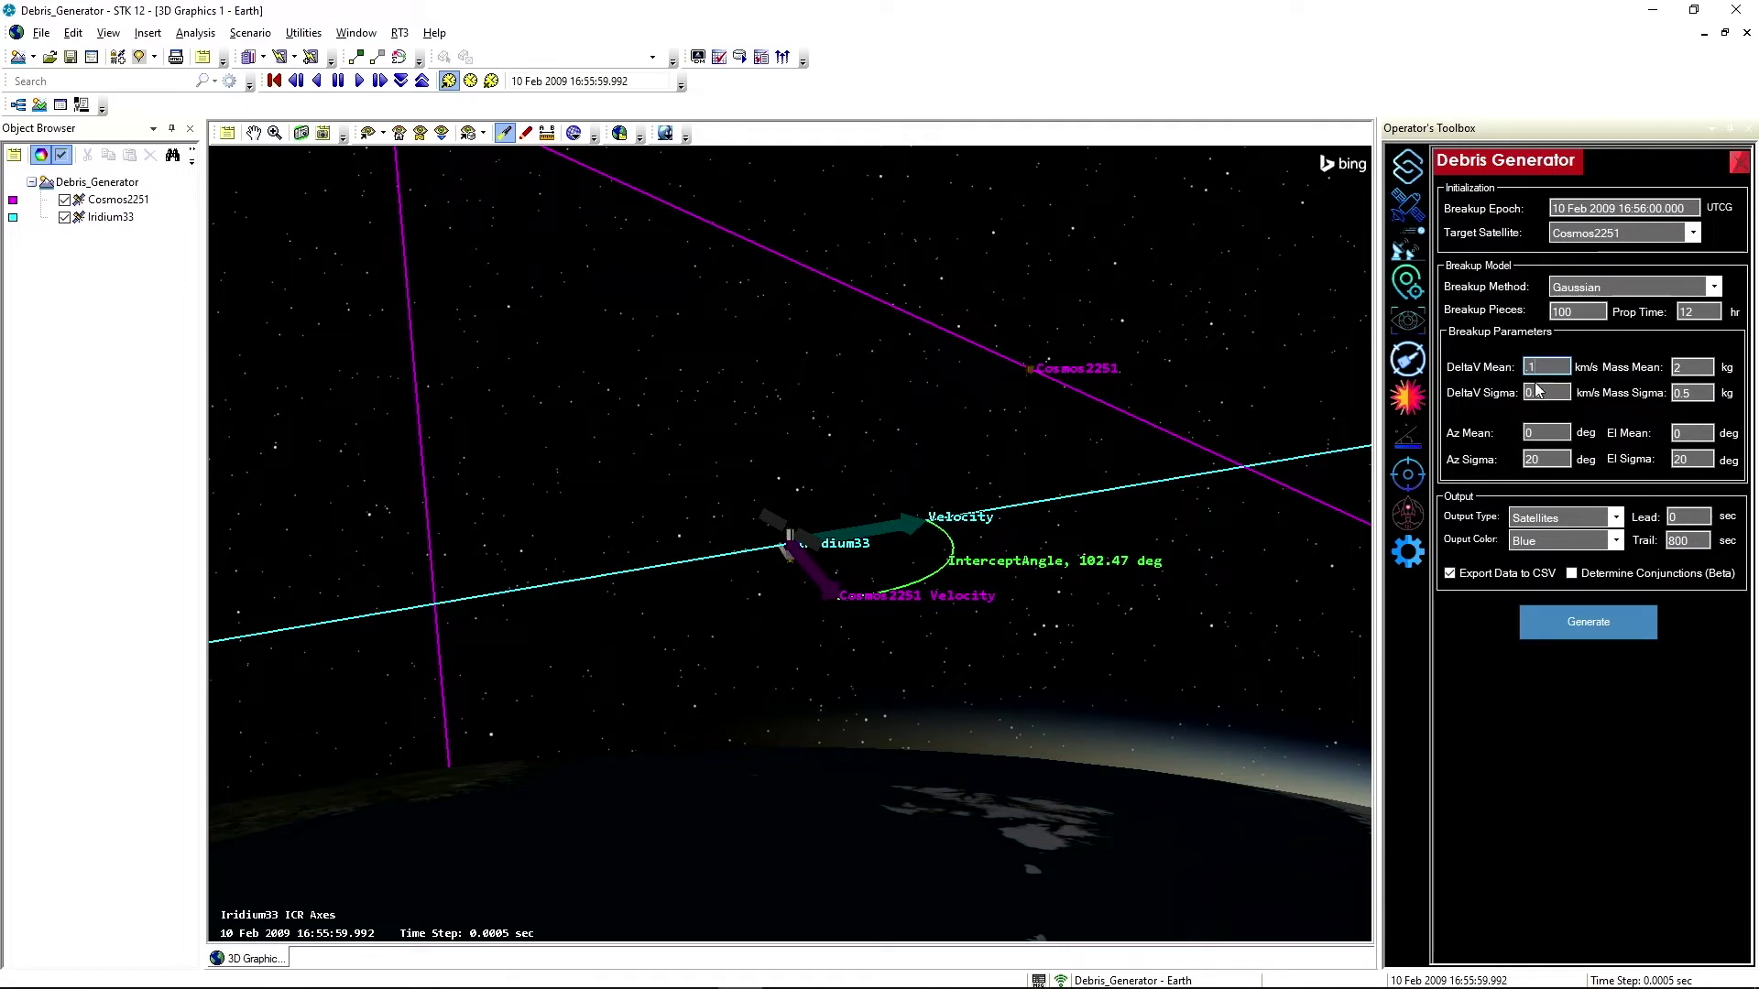
# Set DeltaV Sigma to 1 km/s and Mass Mean to 1 kg.
pyautogui.press('Tab')
pyautogui.write('1')
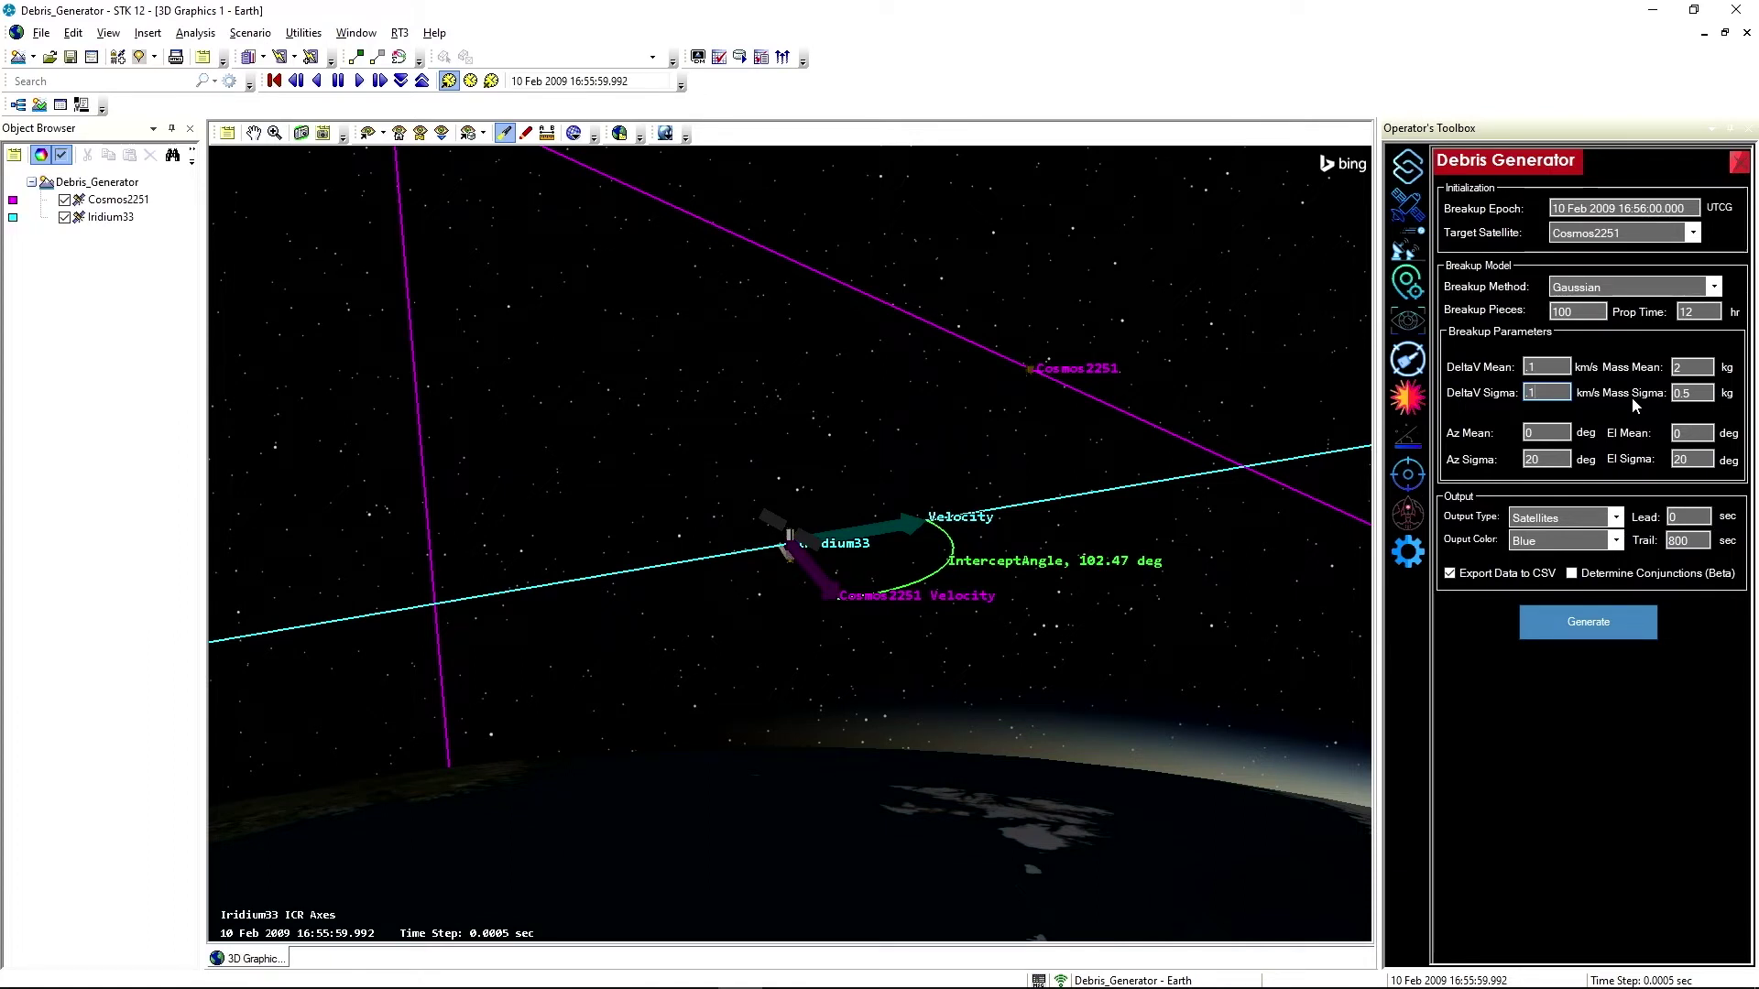
pyautogui.doubleClick(1690, 367)
pyautogui.write('1')
pyautogui.click(1702, 394)
# Set Az Mean to -102.47 deg and Az Sigma to 30 deg, keeping El Mean 0 and El Sigma 20.
pyautogui.moveTo(1547, 434); pyautogui.dragTo(1521, 433)
pyautogui.write('-102')
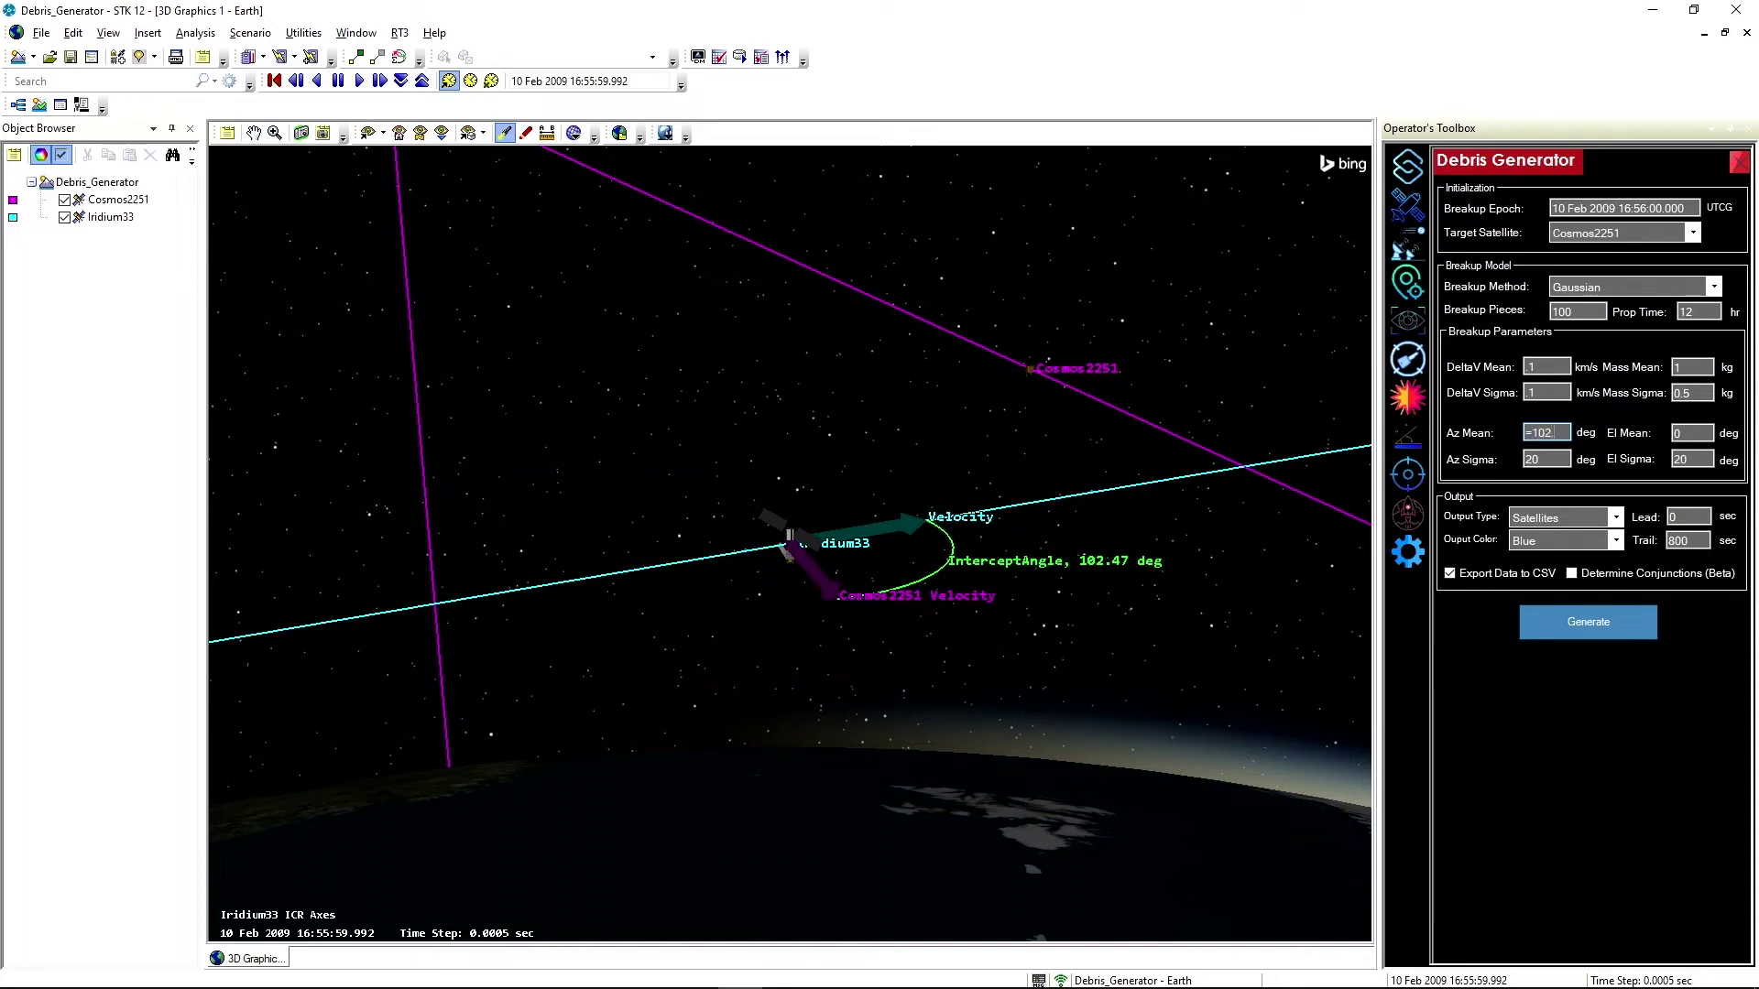
pyautogui.write('.47')
pyautogui.moveTo(1543, 463); pyautogui.dragTo(1523, 461)
pyautogui.click(1691, 431)
pyautogui.moveTo(933, 725); pyautogui.dragTo(990, 699)
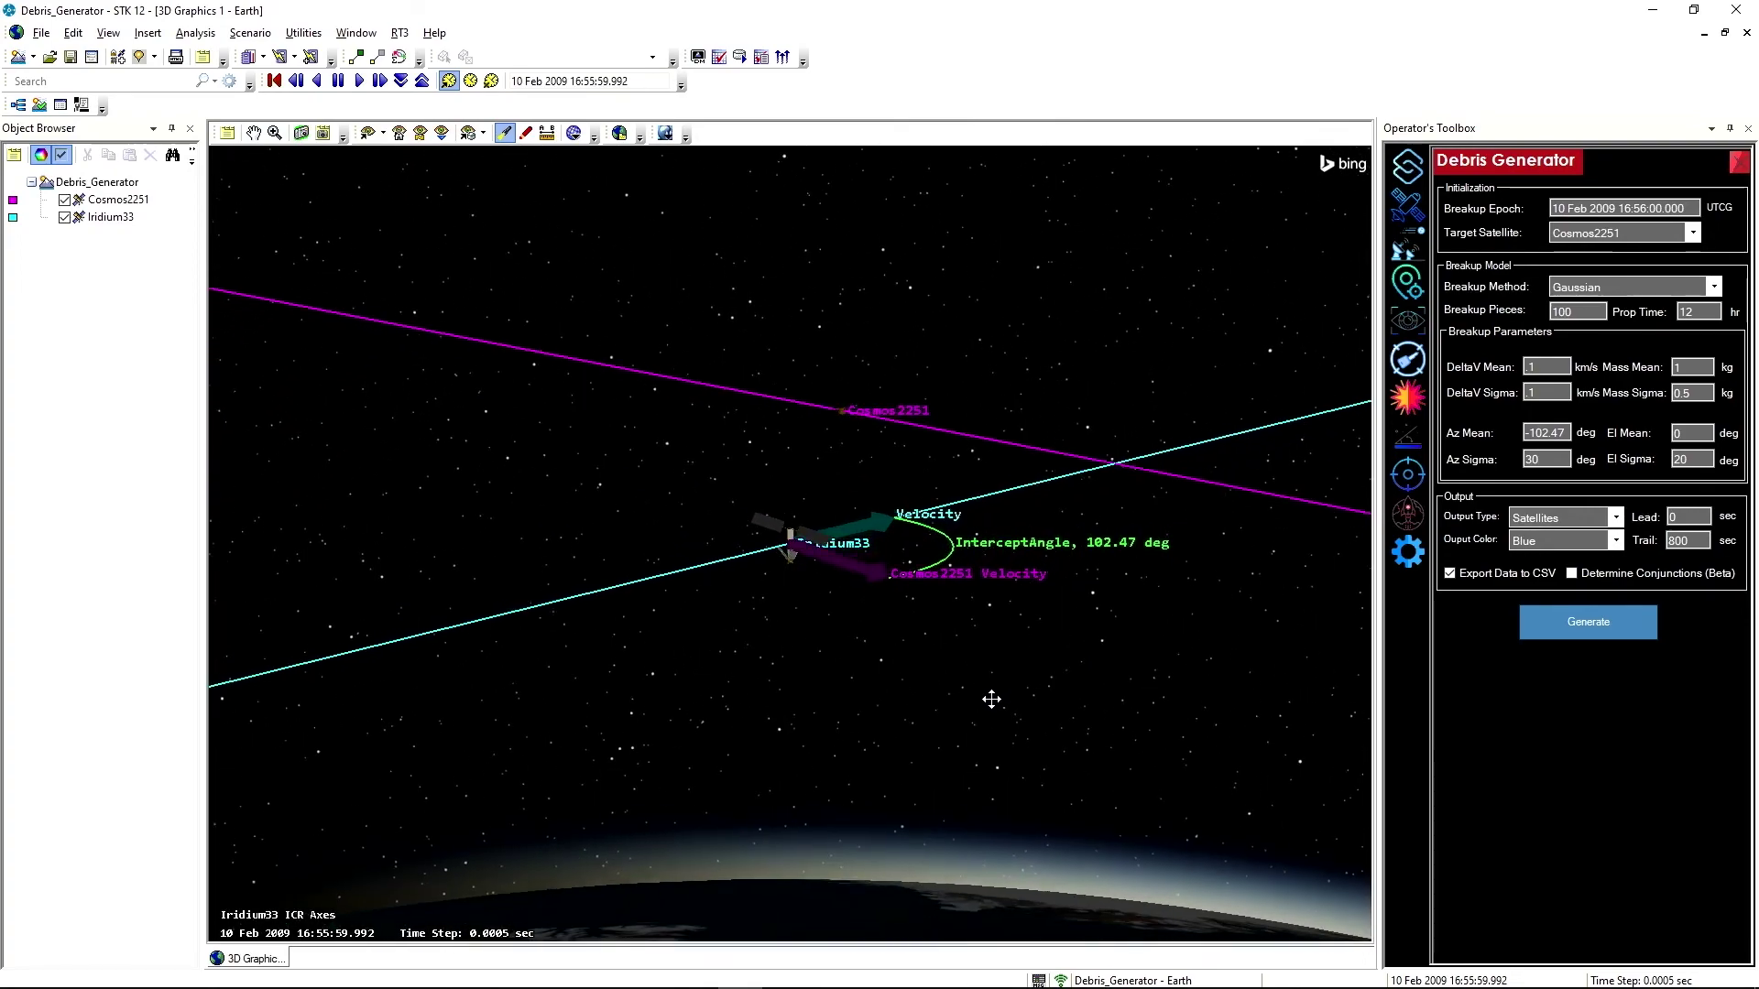
pyautogui.doubleClick(1684, 459)
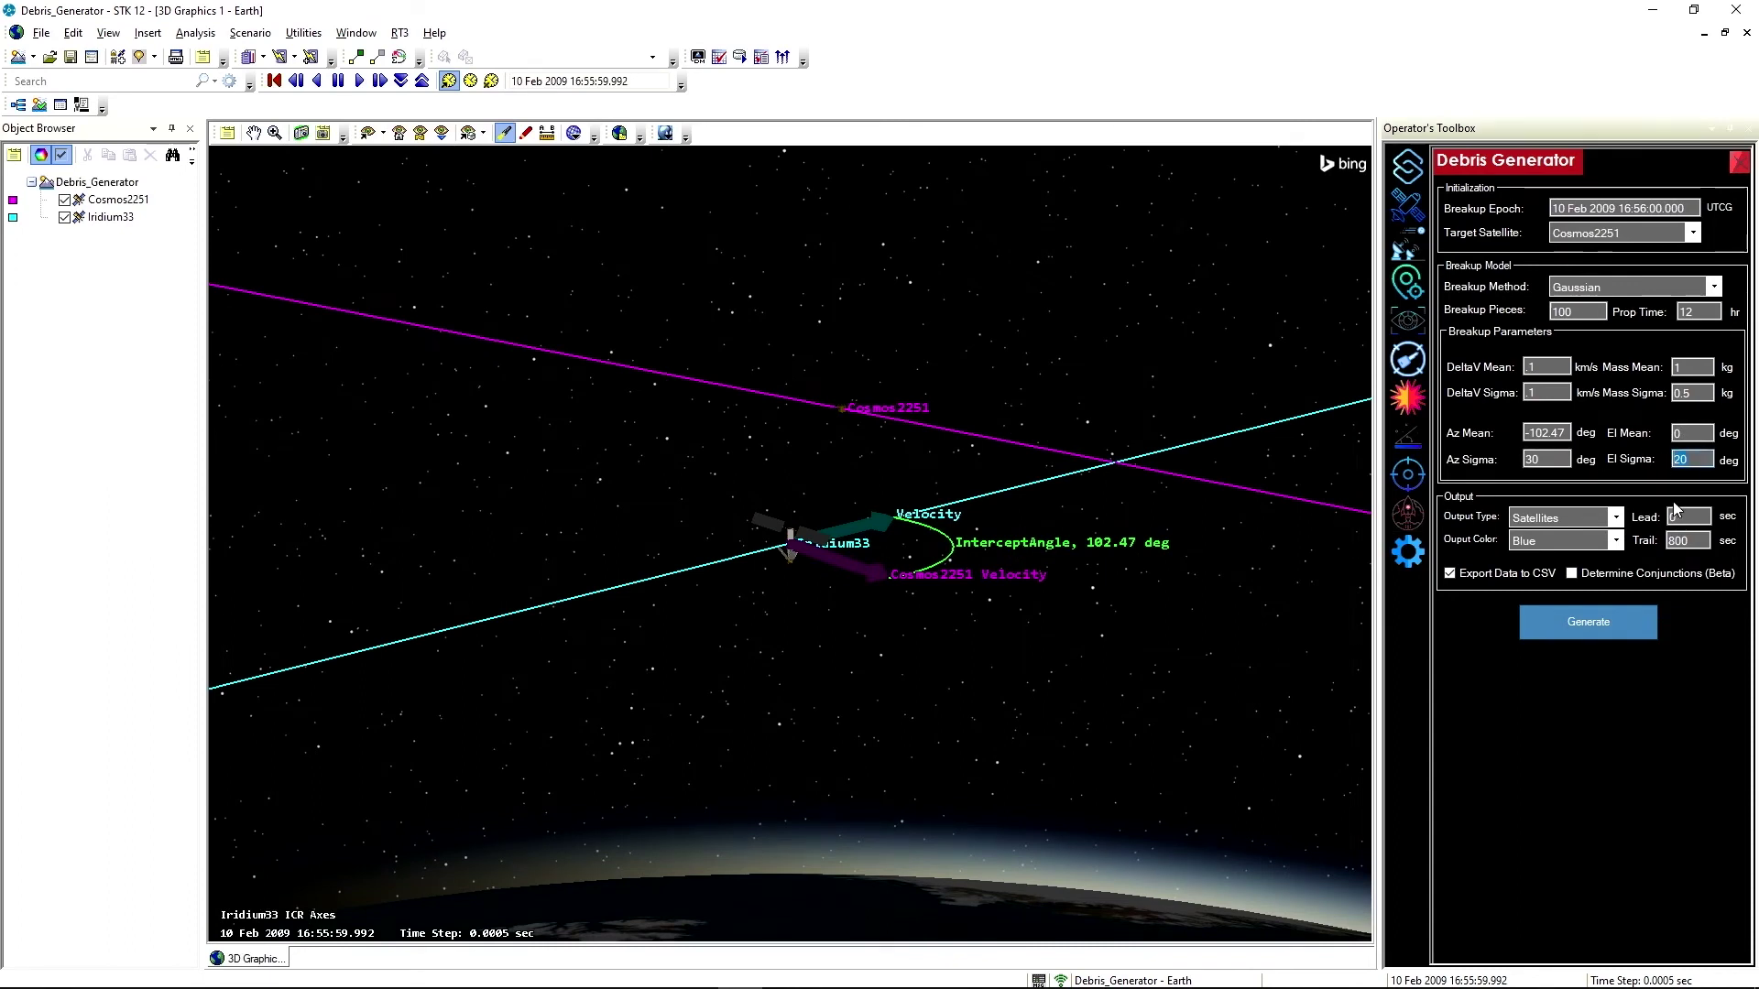
pyautogui.click(1705, 453)
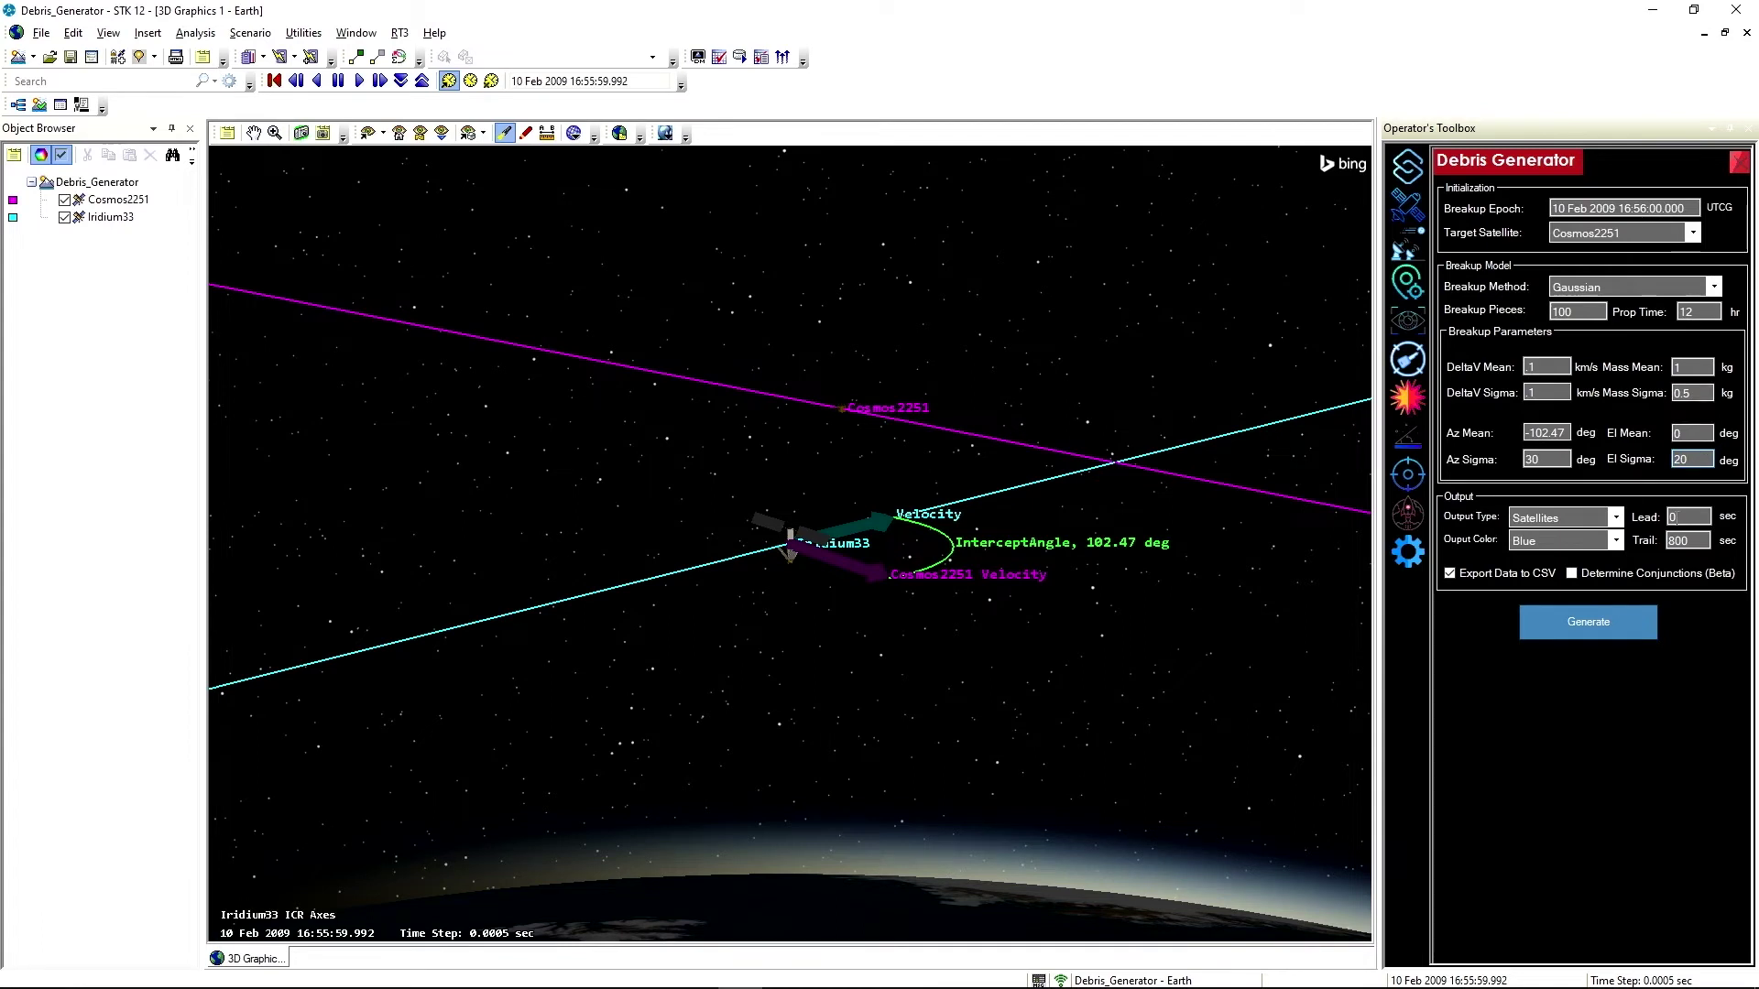
# Generate the Cosmos2251 debris as a purple MTO-only output.
pyautogui.click(1617, 521)
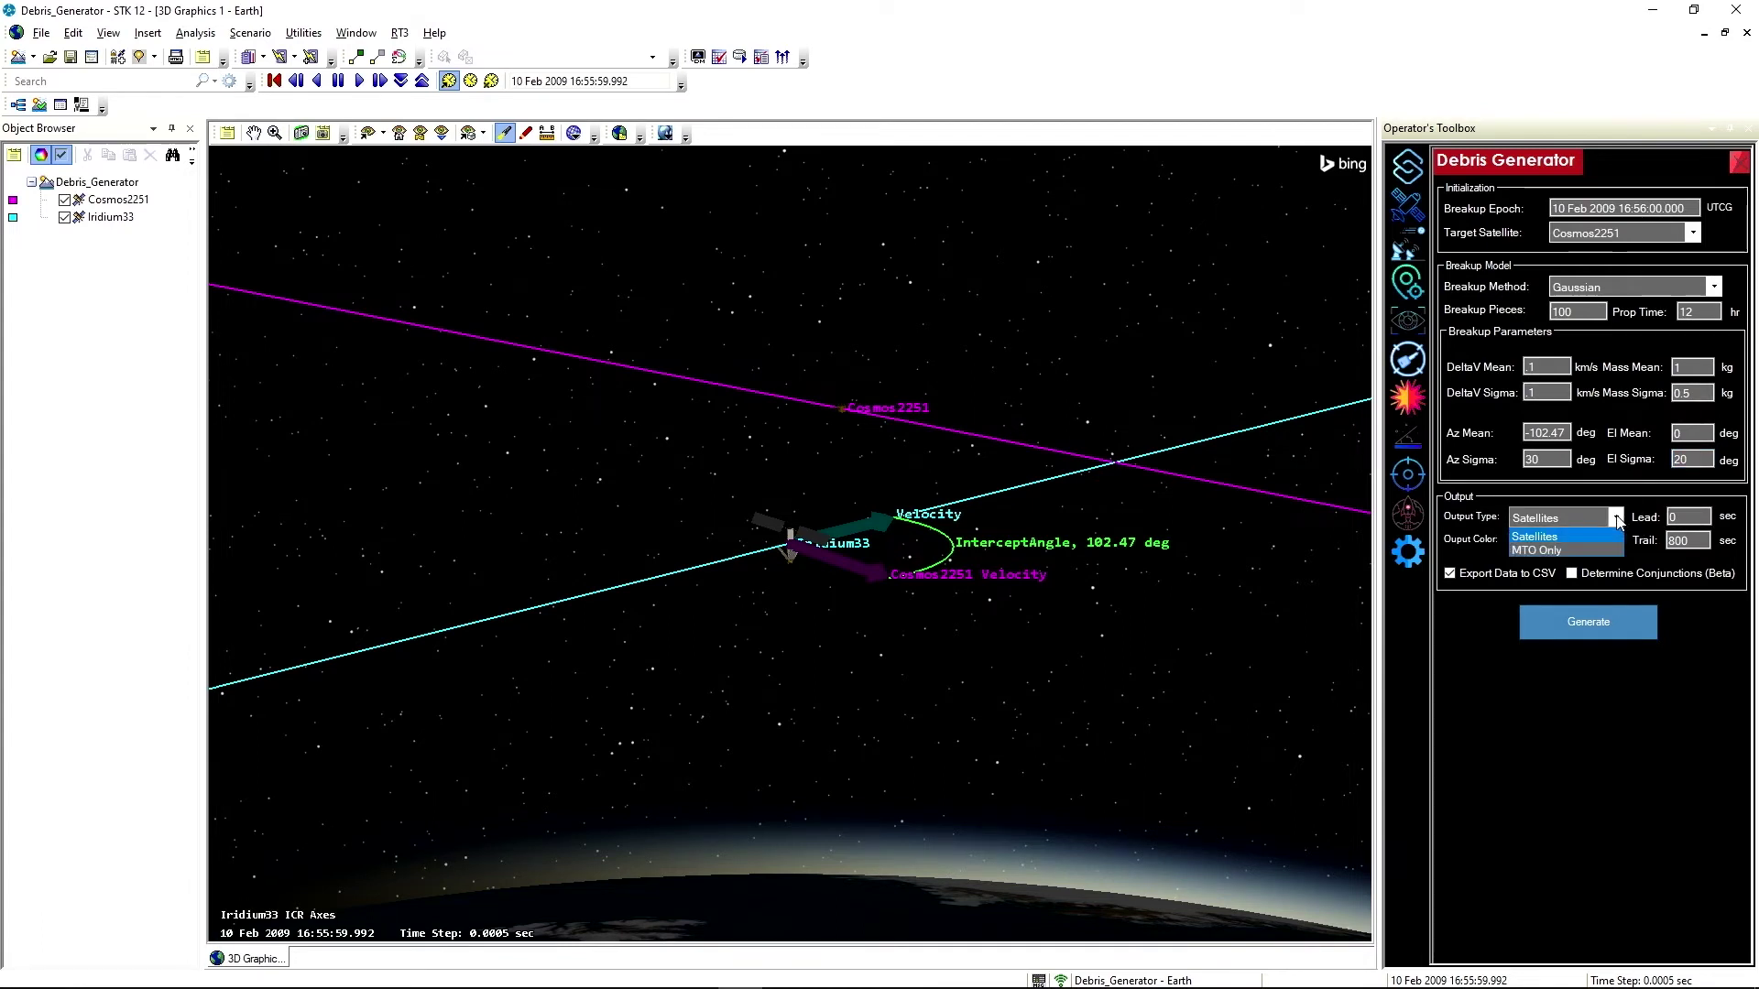
pyautogui.click(1566, 552)
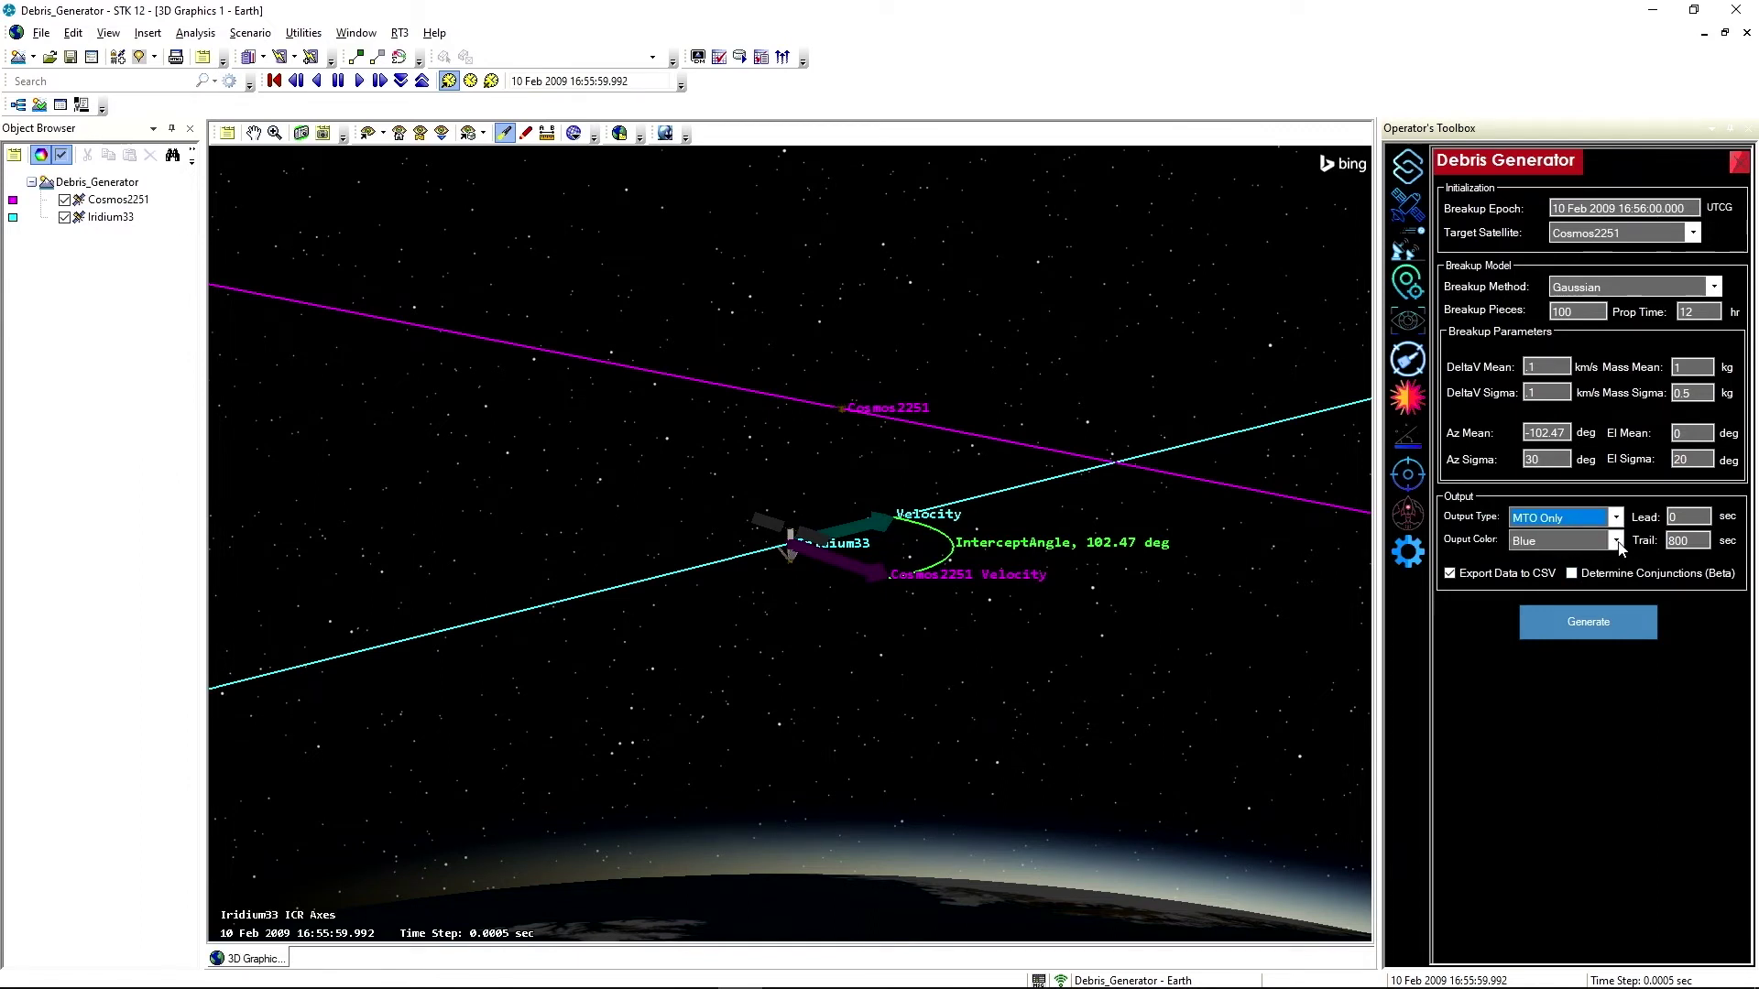
pyautogui.click(1617, 542)
pyautogui.click(1570, 641)
pyautogui.click(1589, 622)
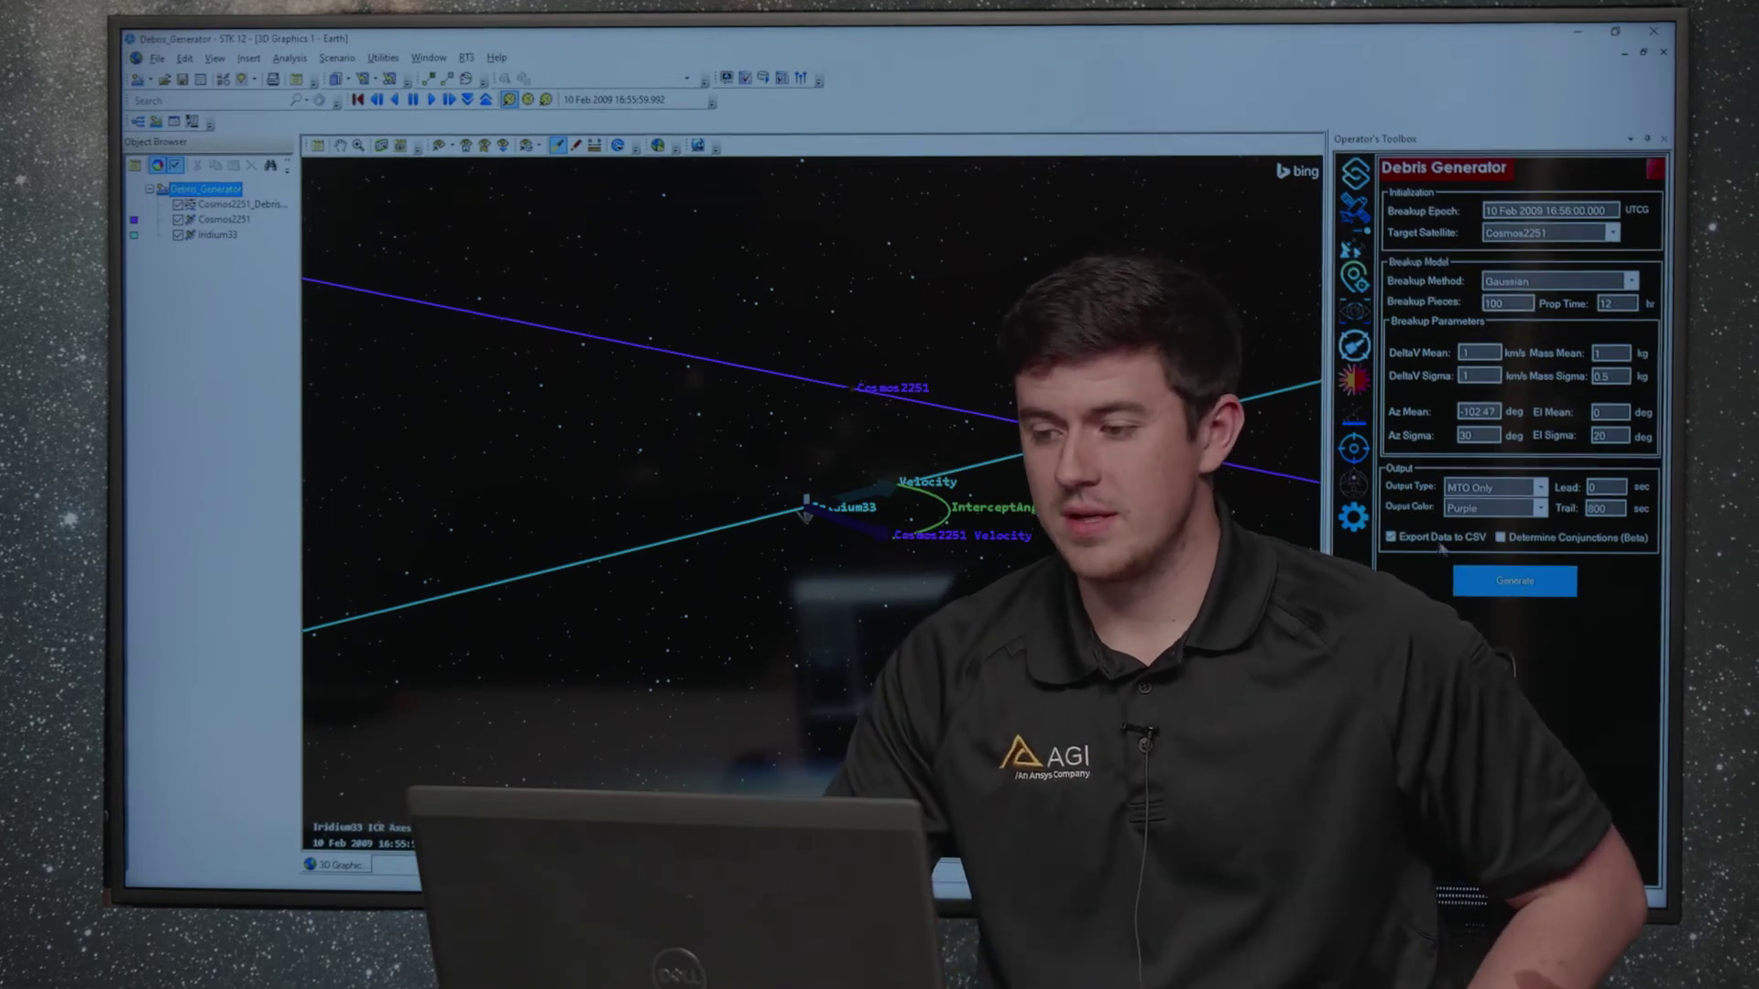
# Target Iridium33 with Az Mean 102.47 deg and generate its debris as a blue MTO.
pyautogui.click(1575, 233)
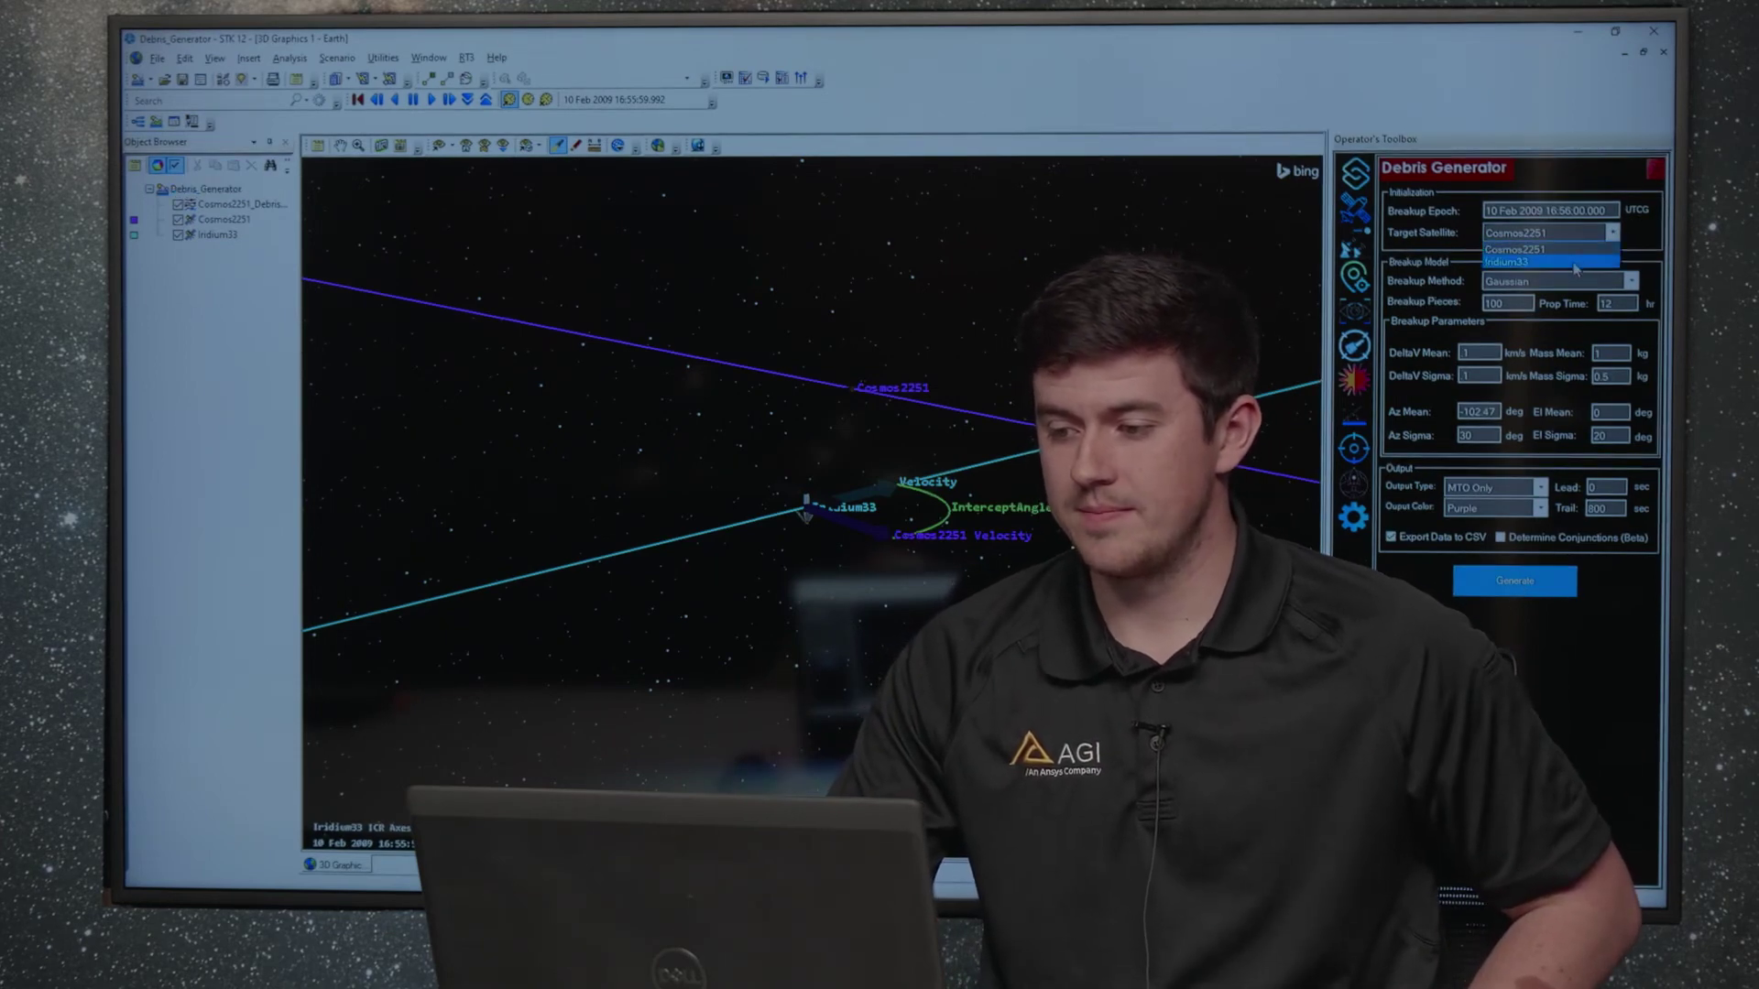
pyautogui.click(1576, 263)
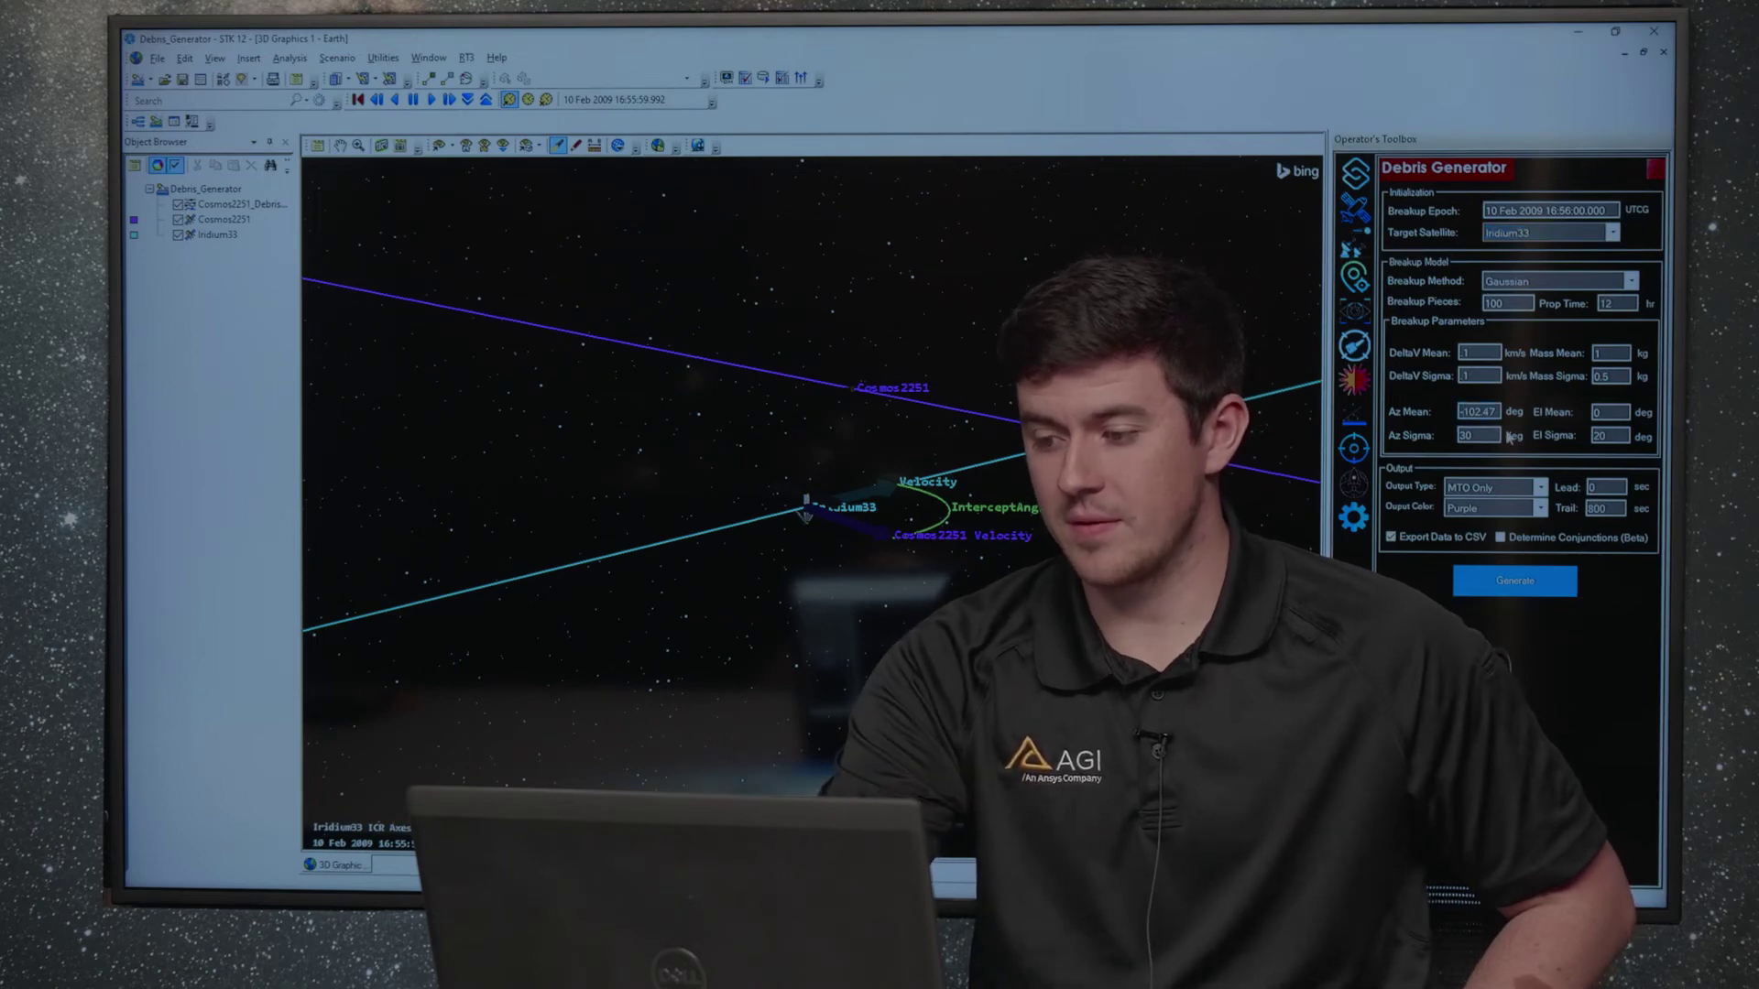
pyautogui.press('BackSpace')
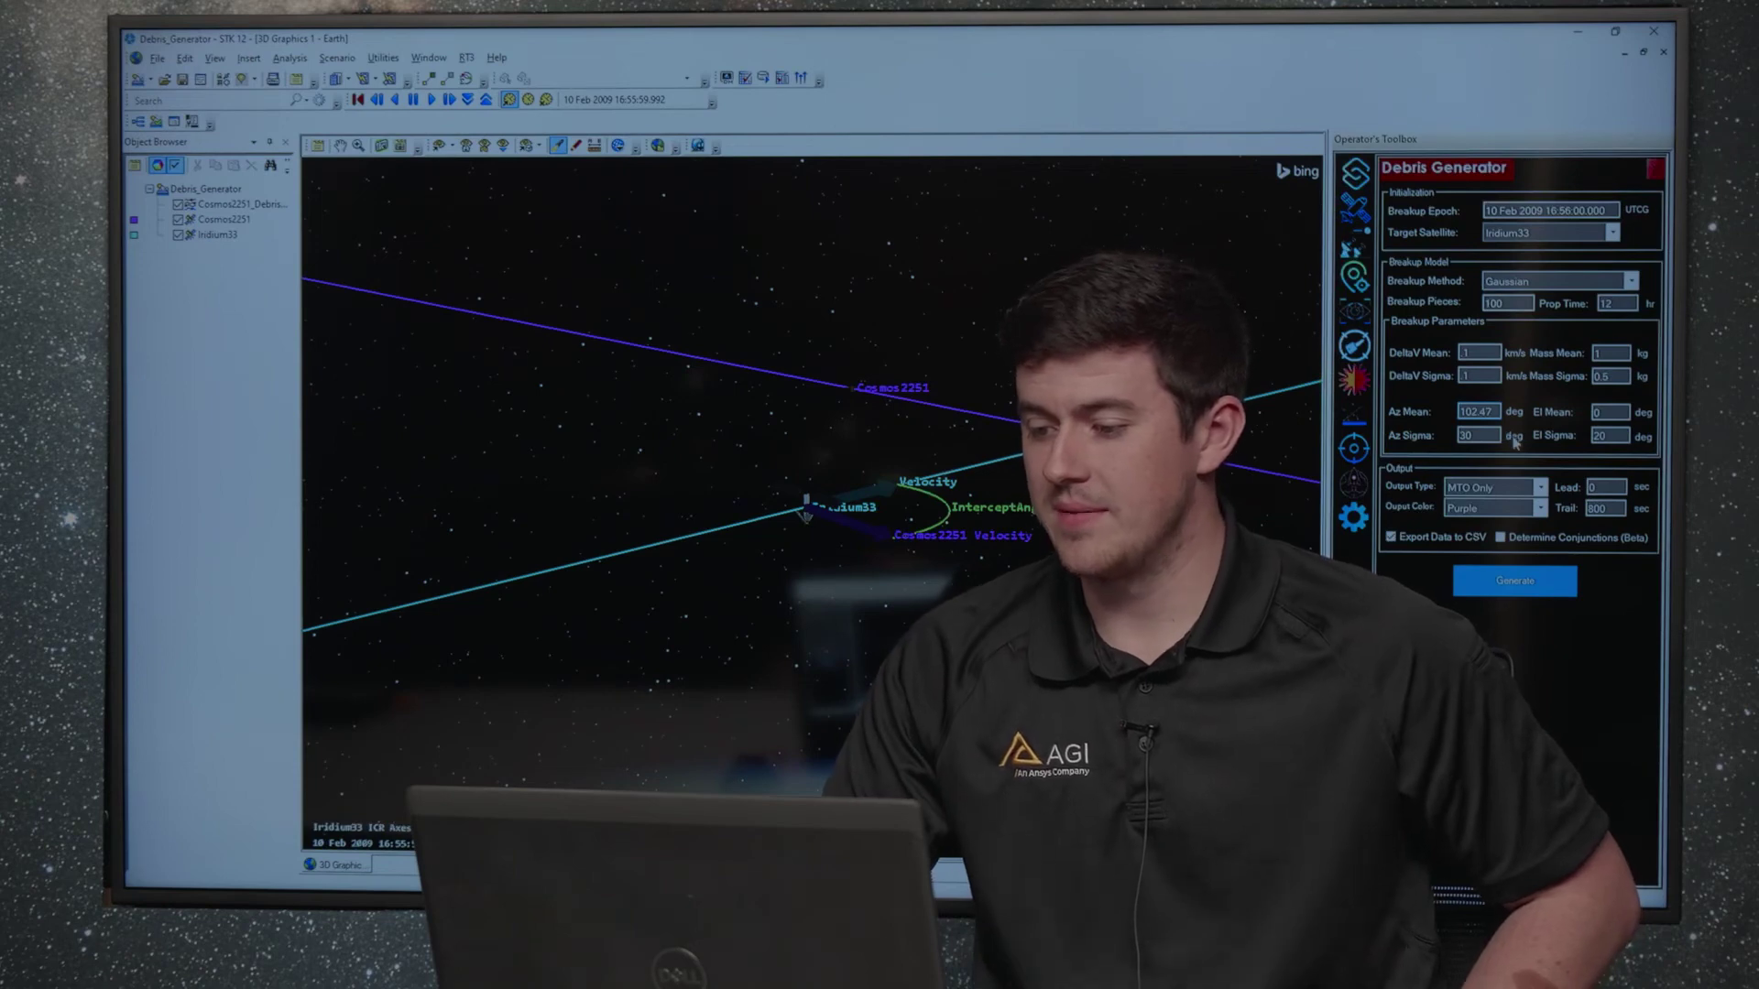
pyautogui.click(1542, 509)
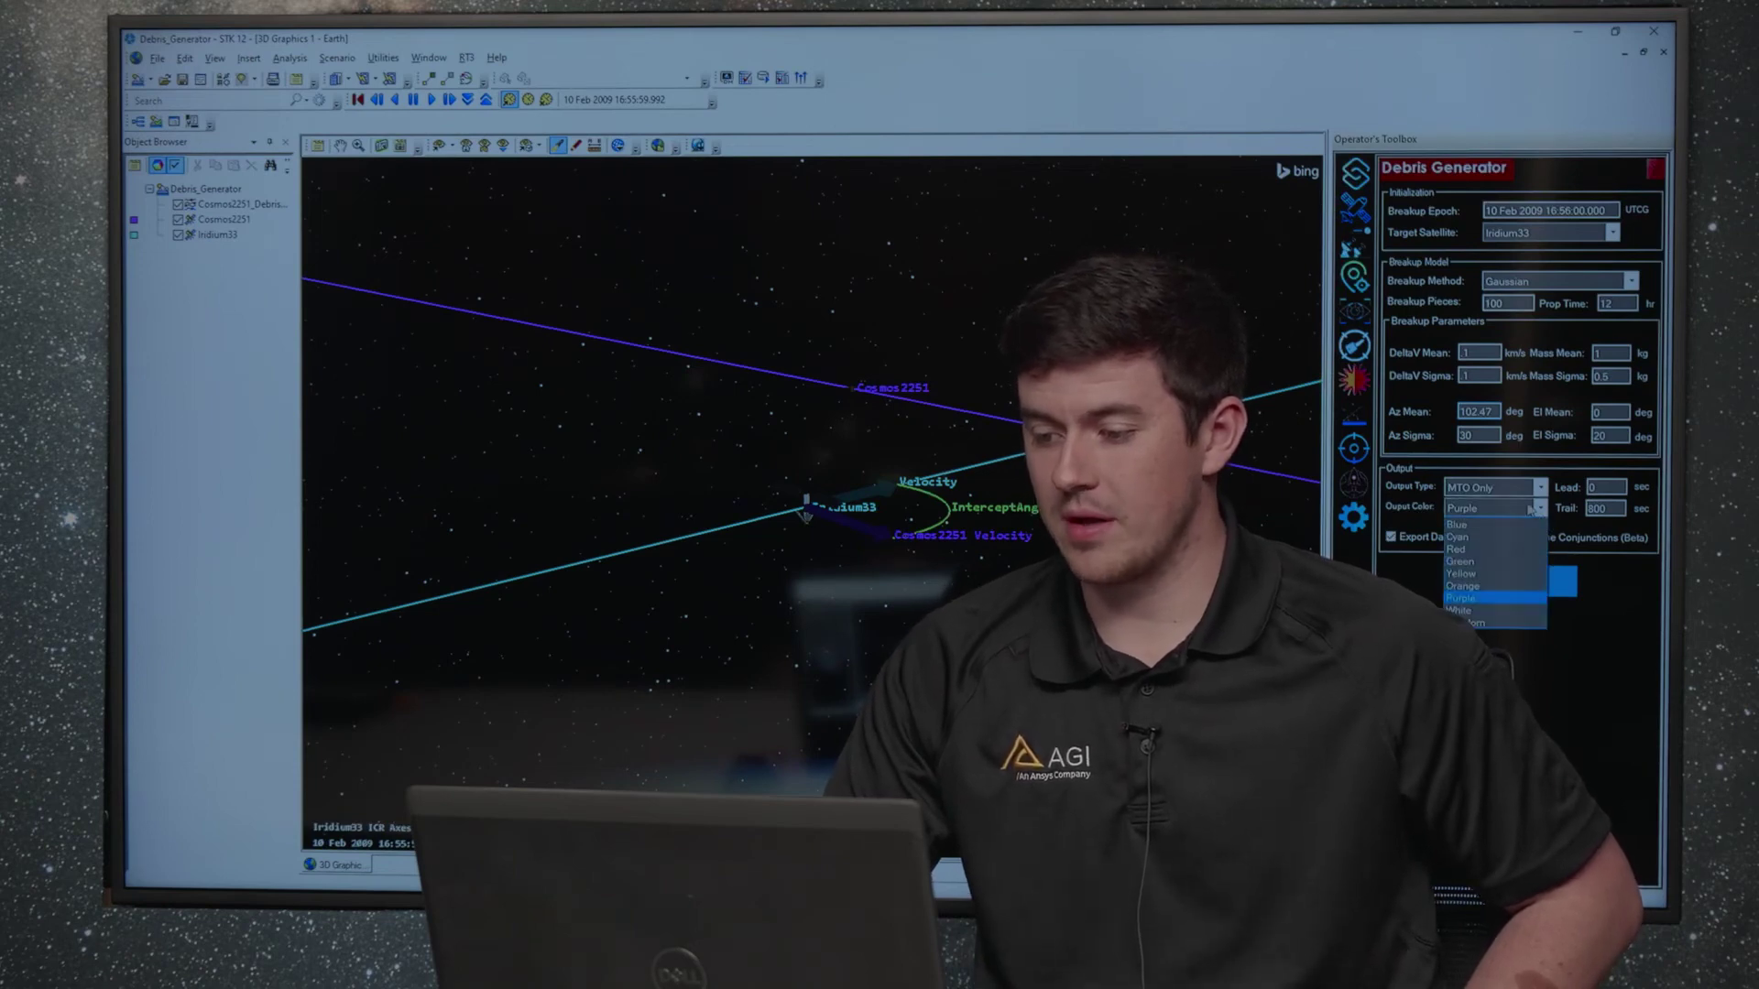
pyautogui.click(1466, 527)
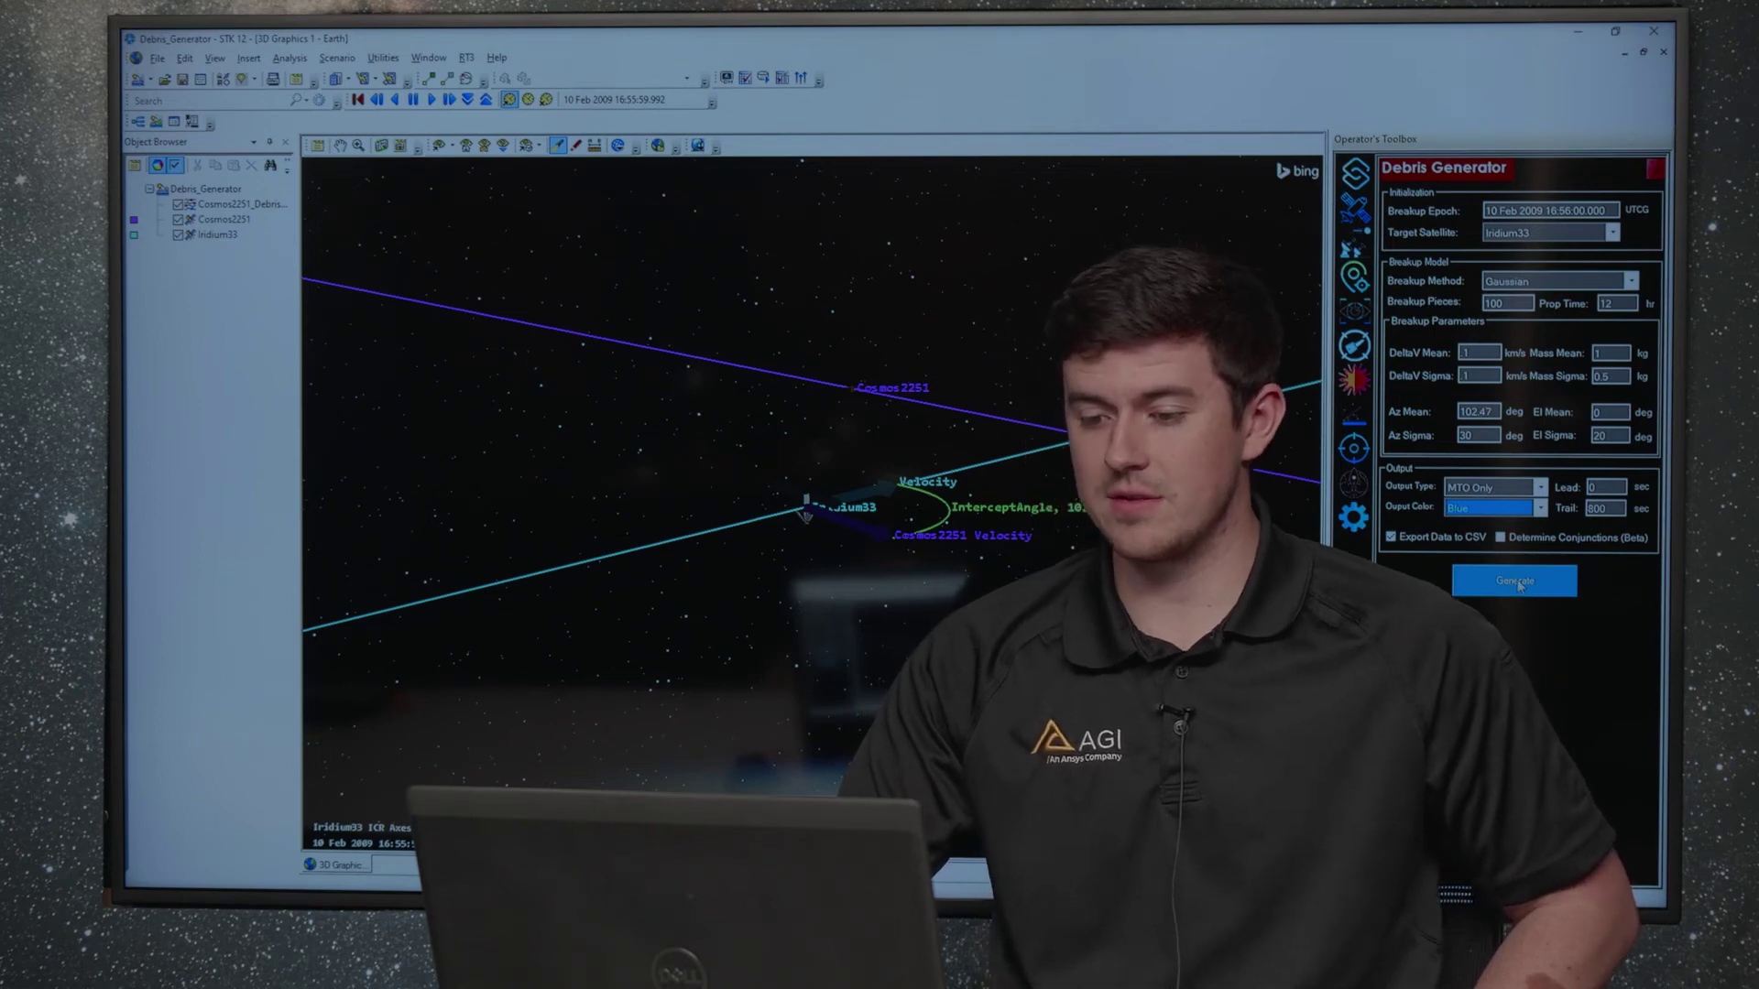
pyautogui.click(1517, 582)
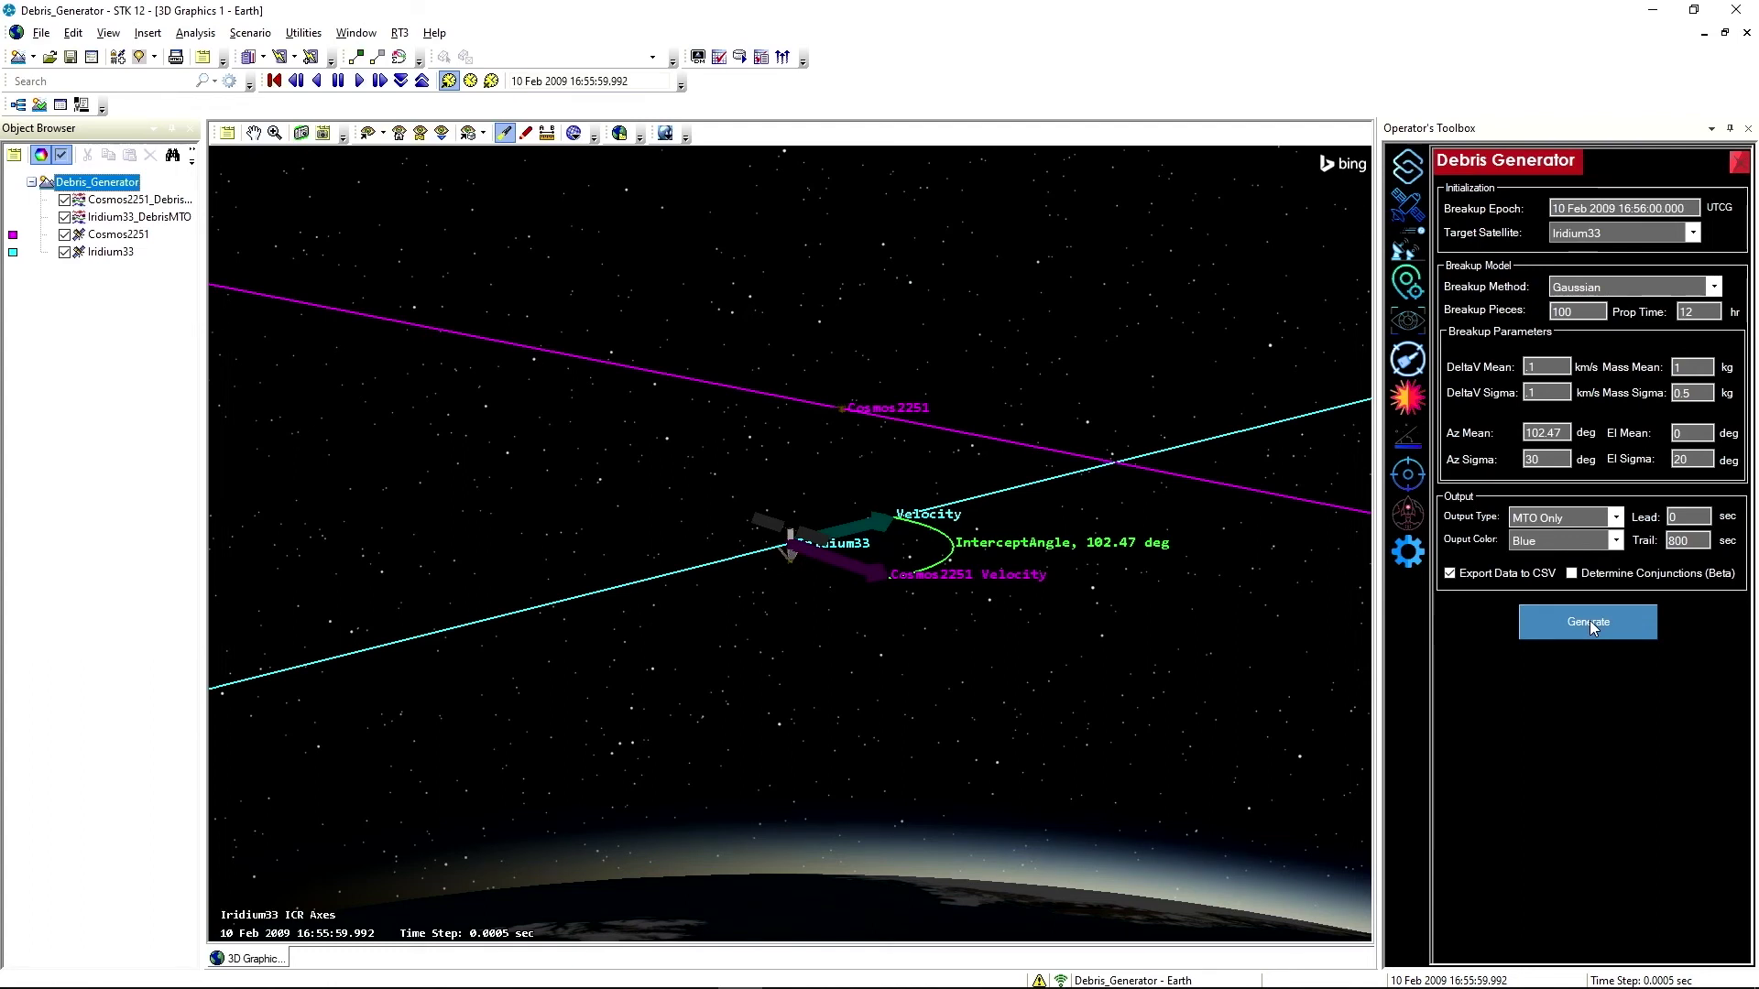
# Select both debris objects, play past the 16:56:00 breakup, and orbit to view both clouds.
pyautogui.click(142, 213)
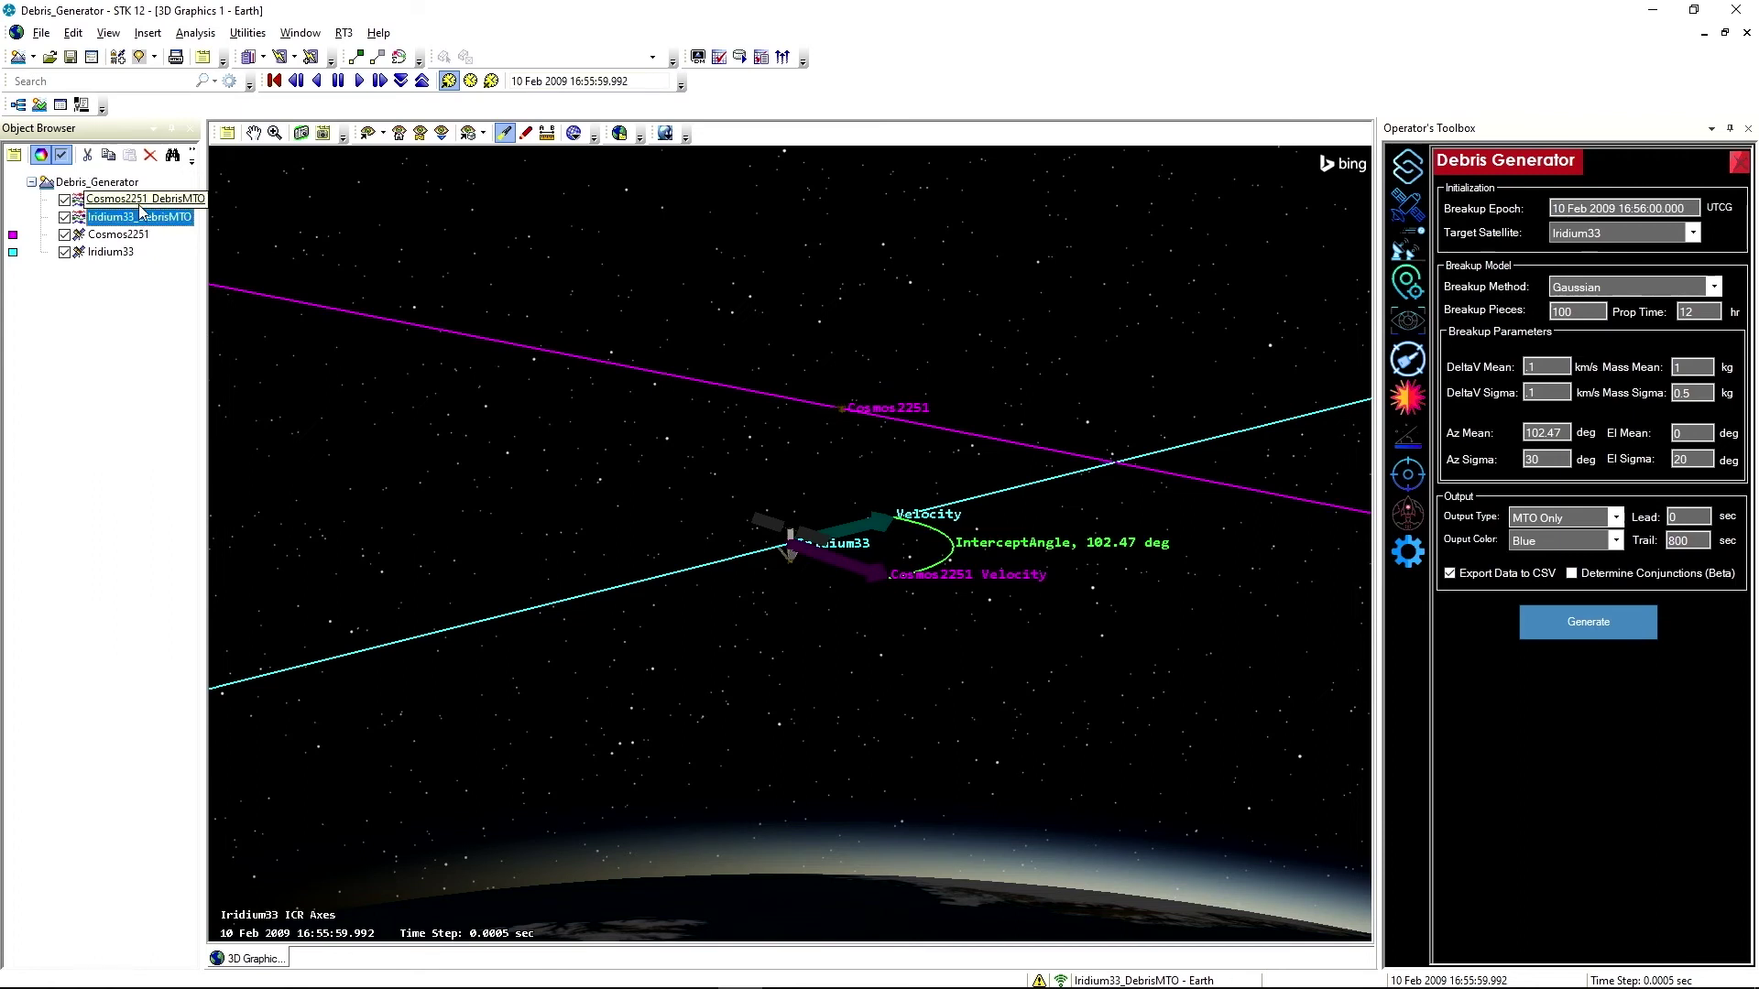
pyautogui.click(138, 200)
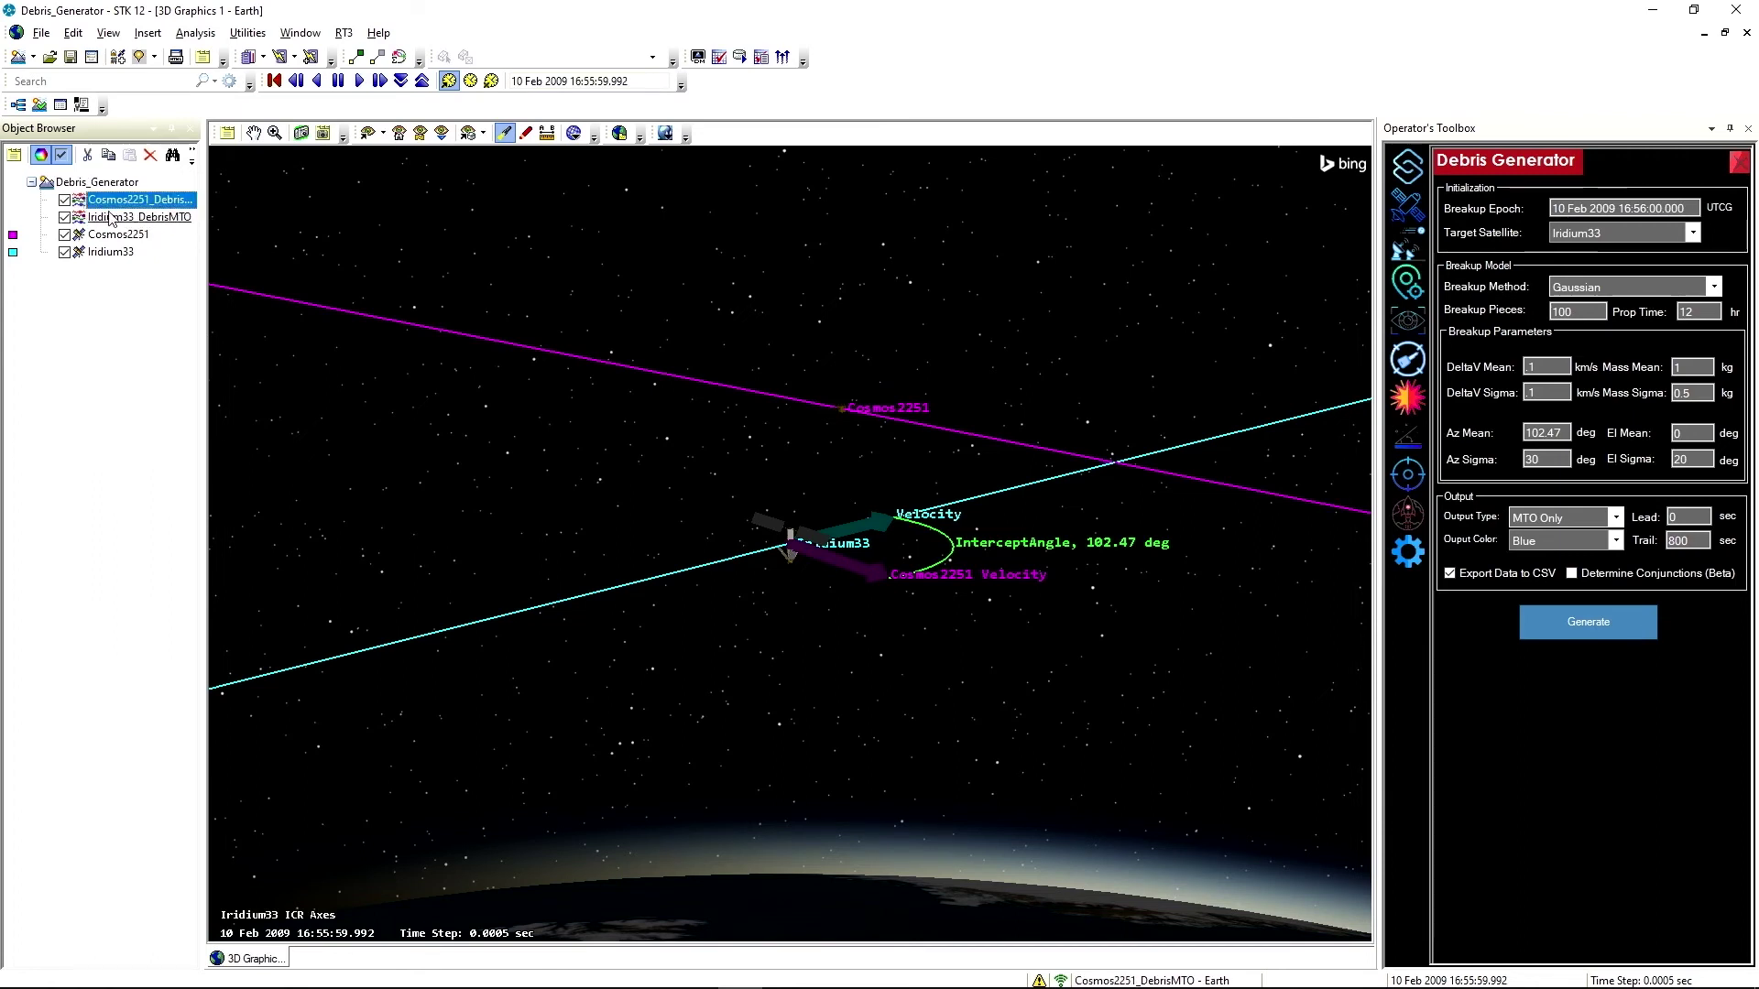
pyautogui.click(359, 81)
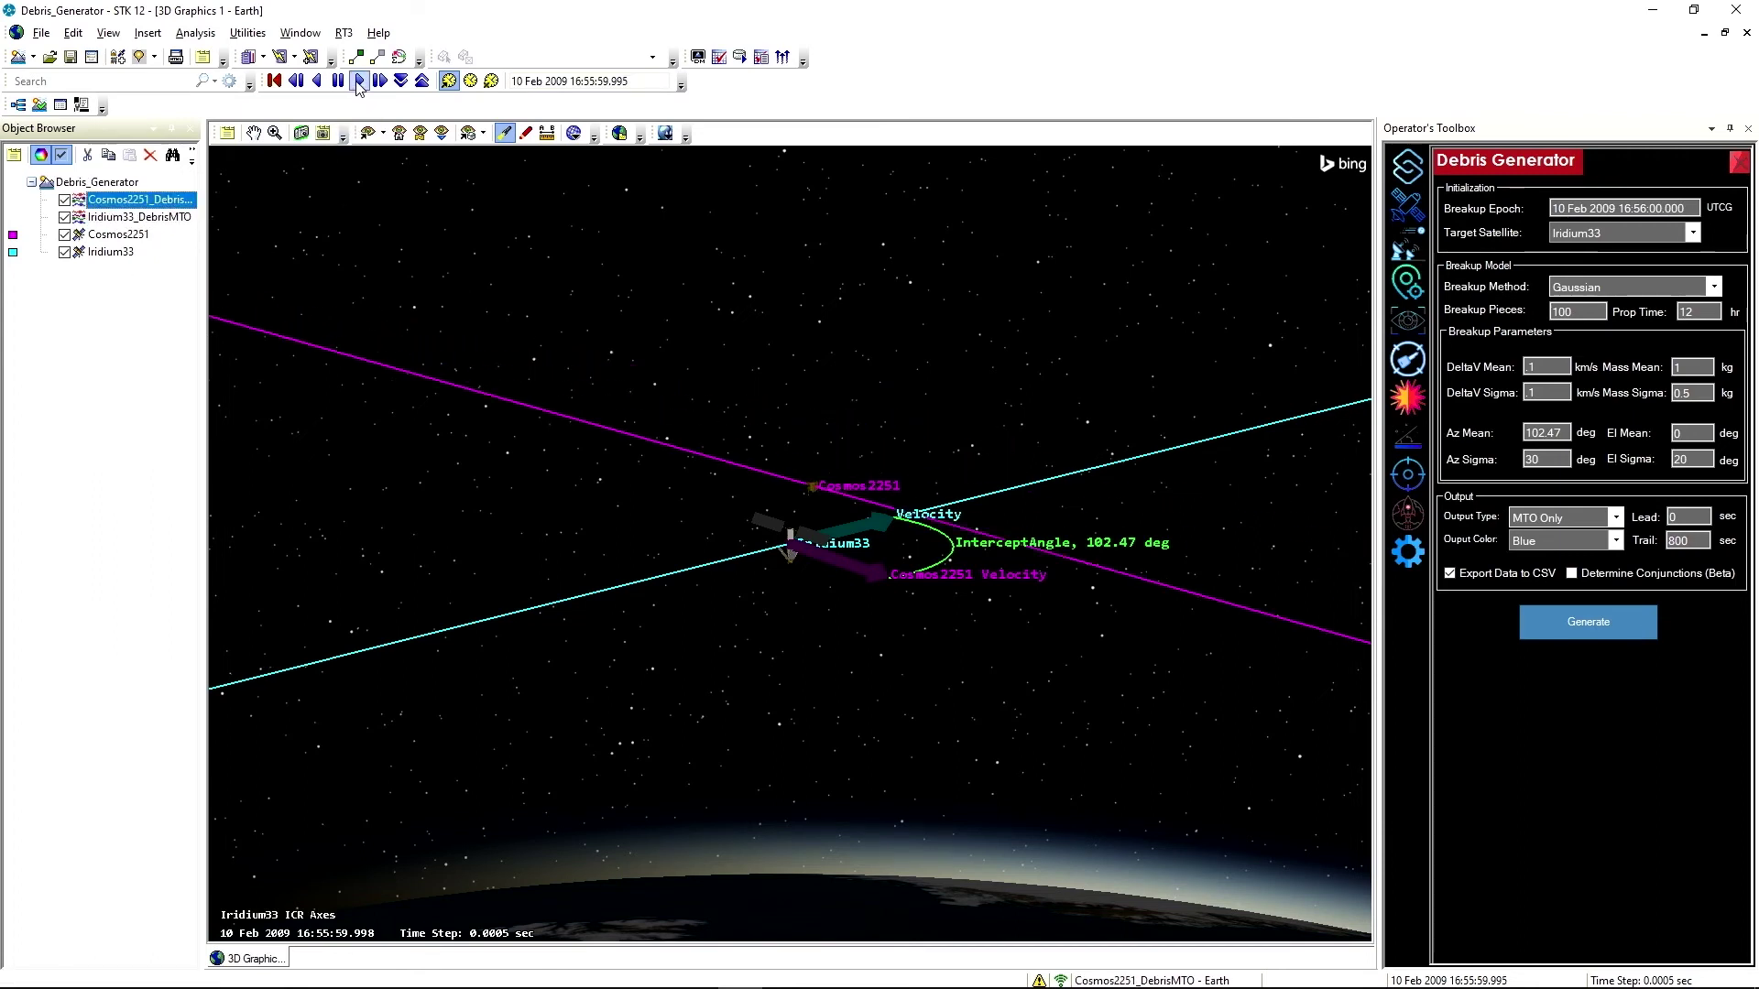
pyautogui.moveTo(769, 629); pyautogui.dragTo(352, 632)
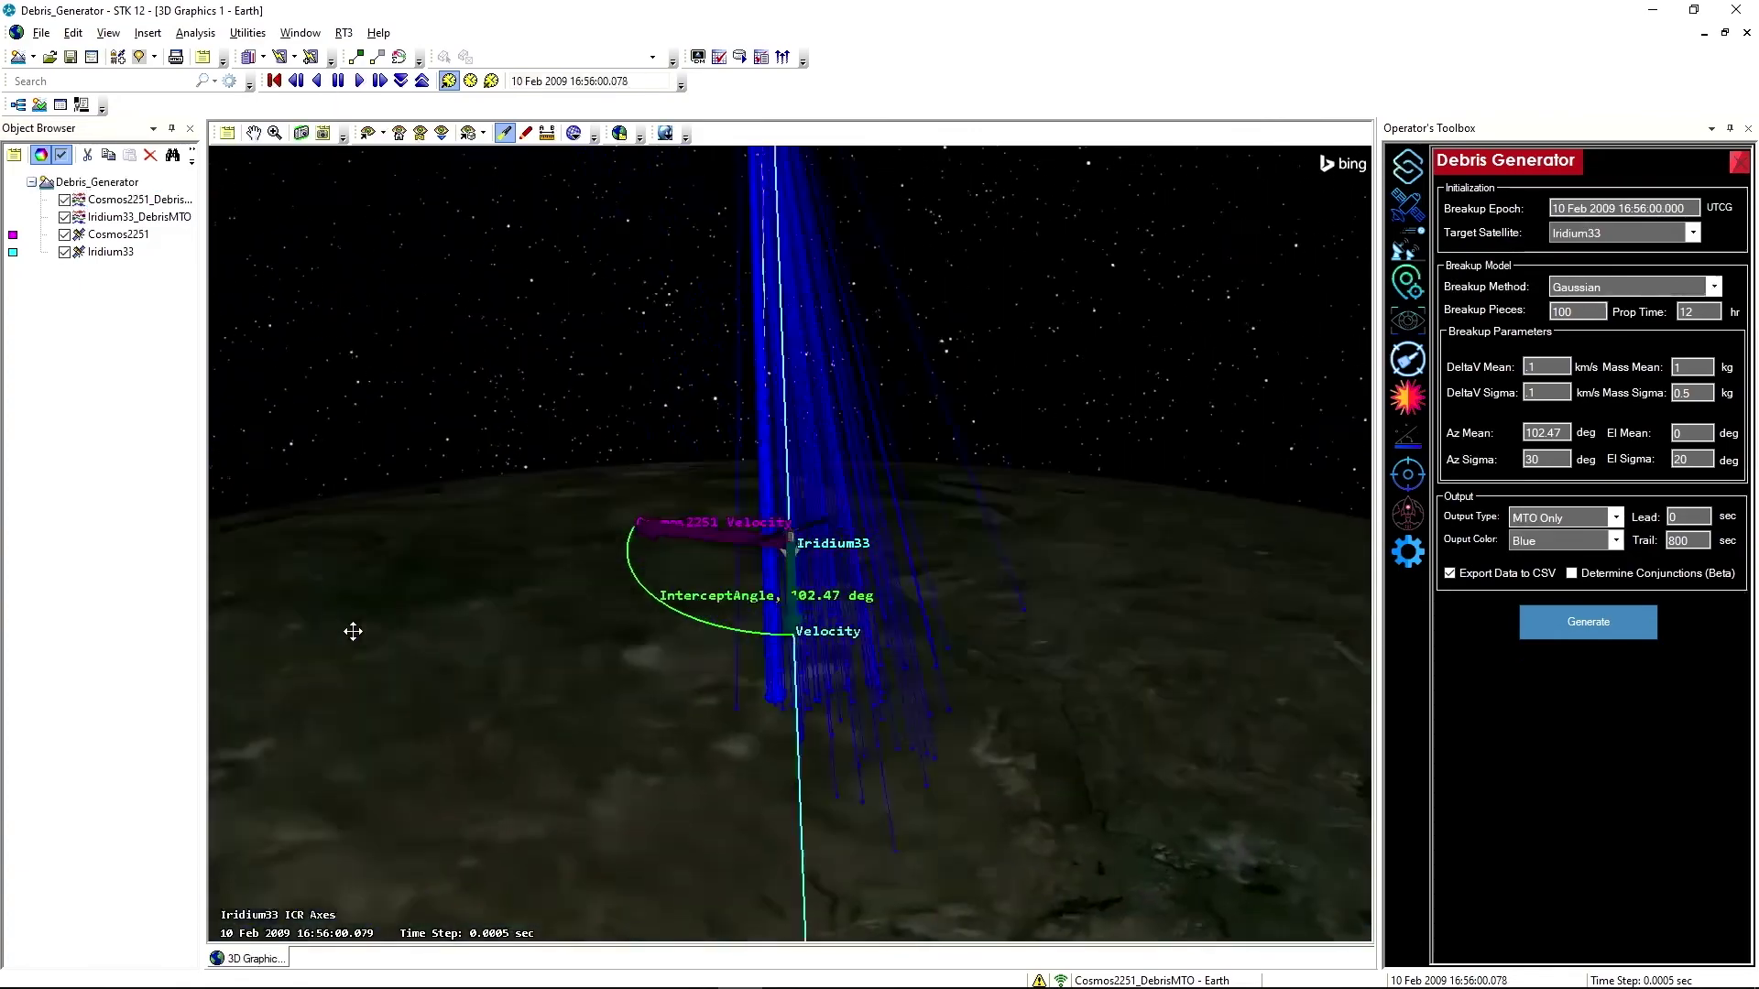
pyautogui.moveTo(774, 699); pyautogui.dragTo(687, 541)
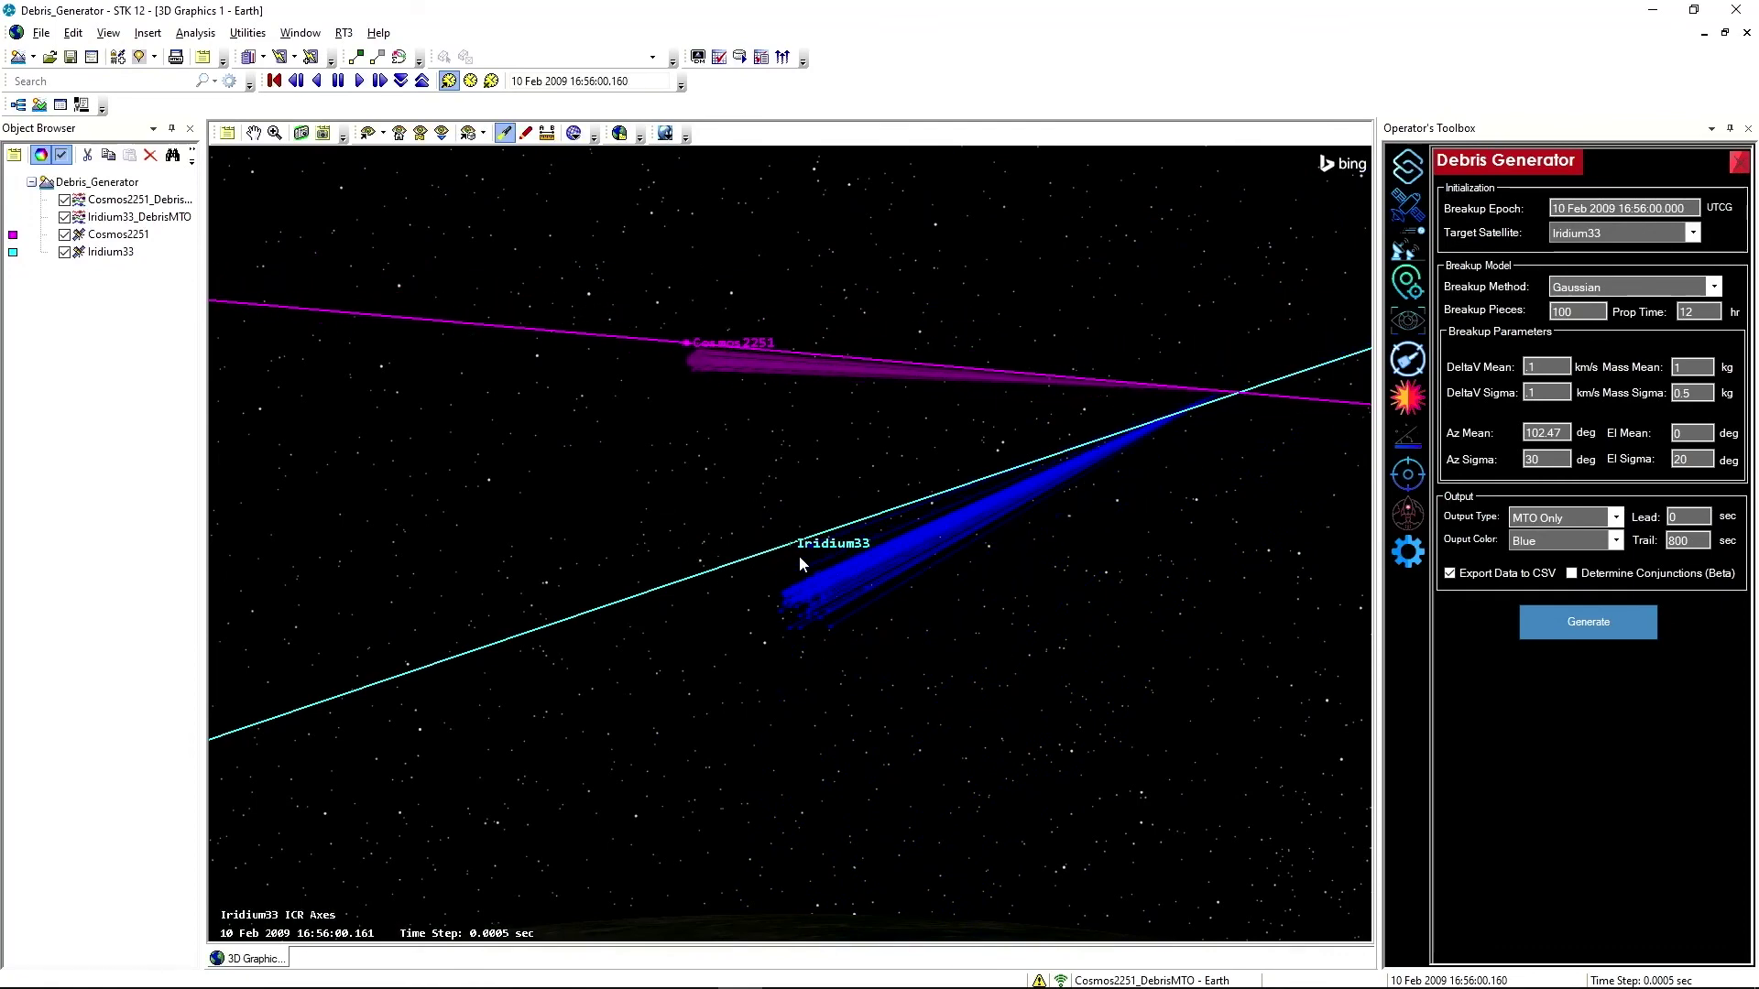
pyautogui.moveTo(838, 574); pyautogui.dragTo(711, 675)
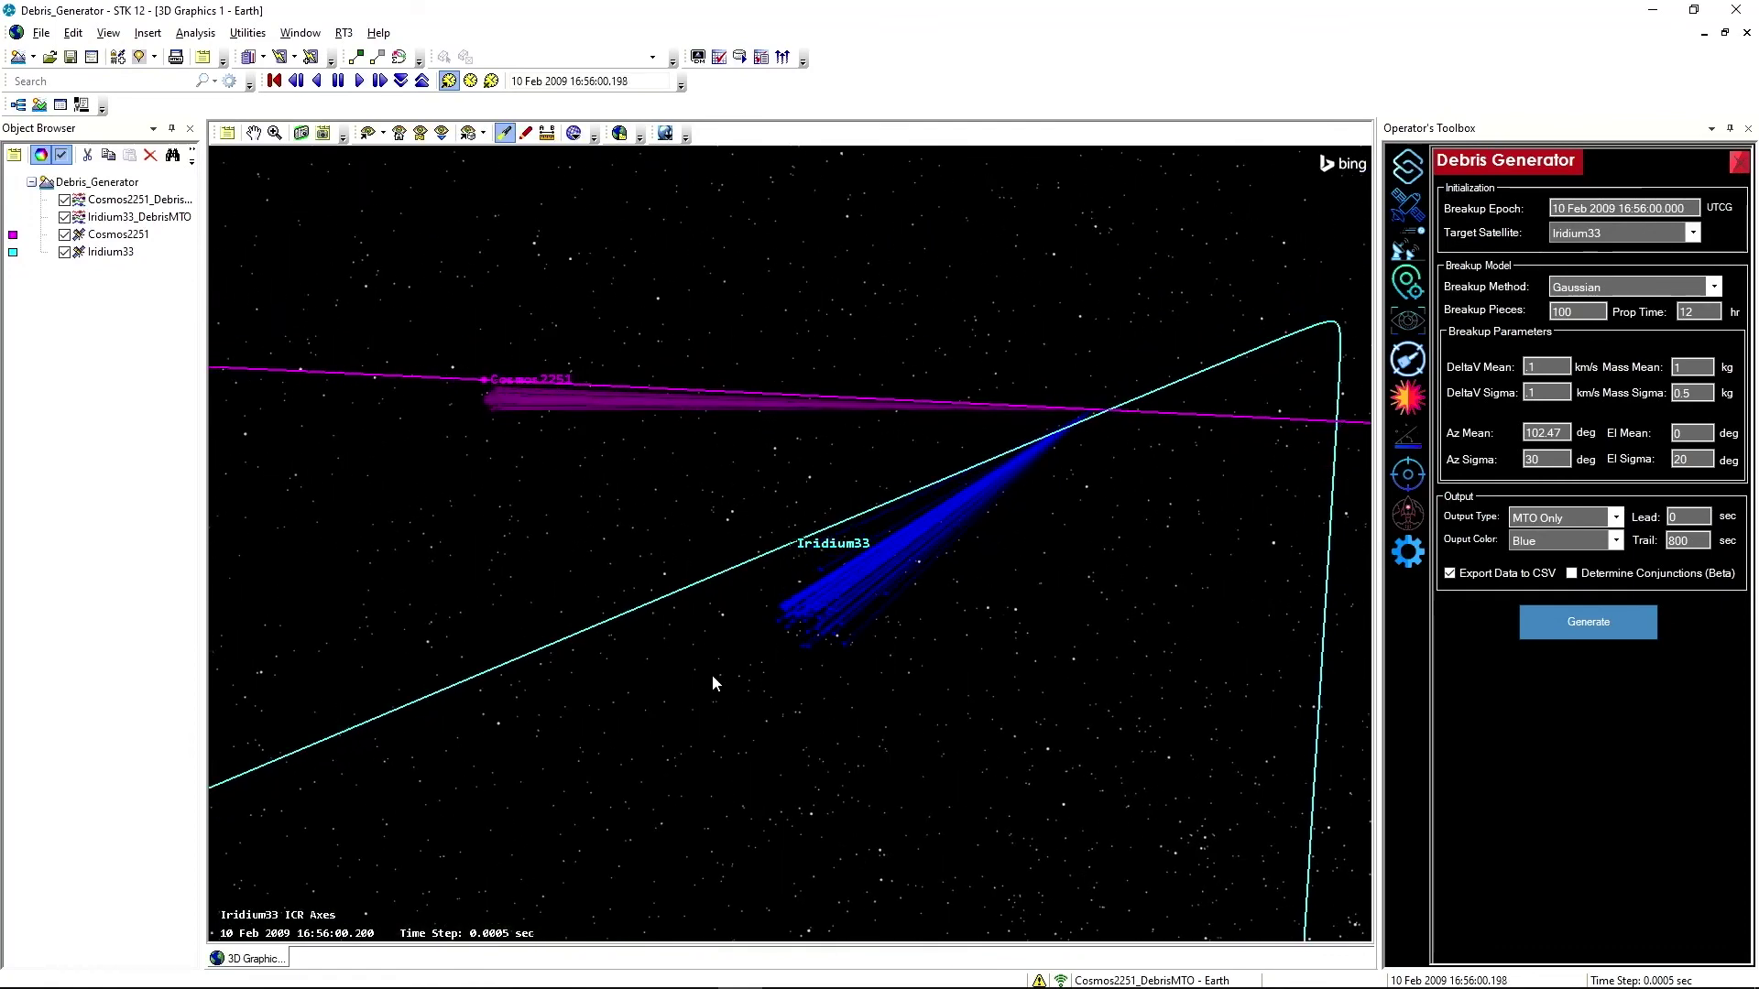